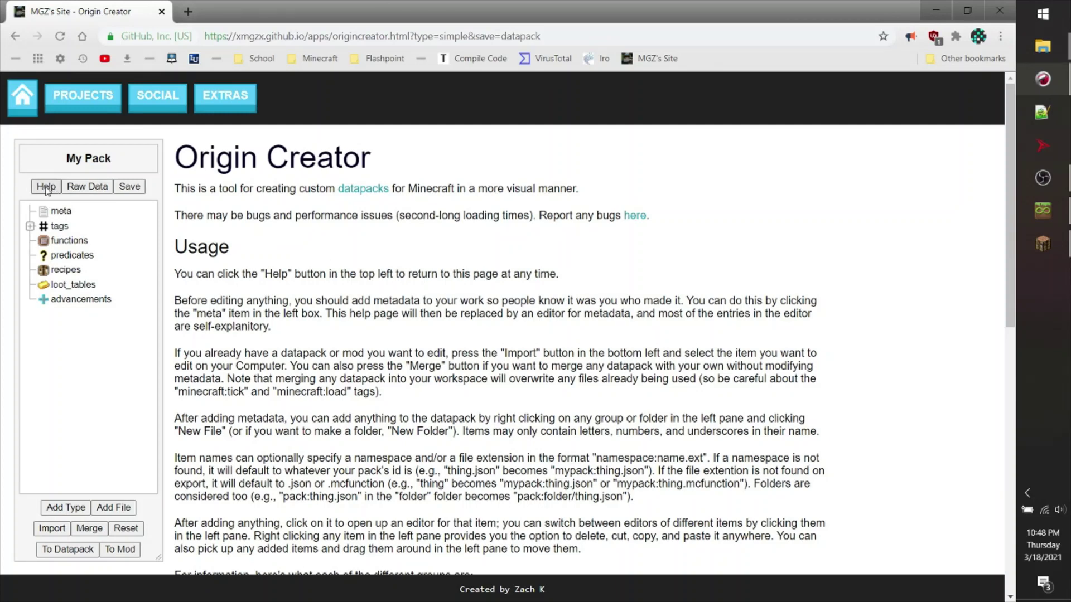
# - Scroll the Help page down to the group guide for Tags, Functions, Predicates, Recipes, Loot Tables and Advancements
pyautogui.click(59, 213)
pyautogui.click(40, 184)
pyautogui.moveTo(1009, 251); pyautogui.dragTo(1018, 428)
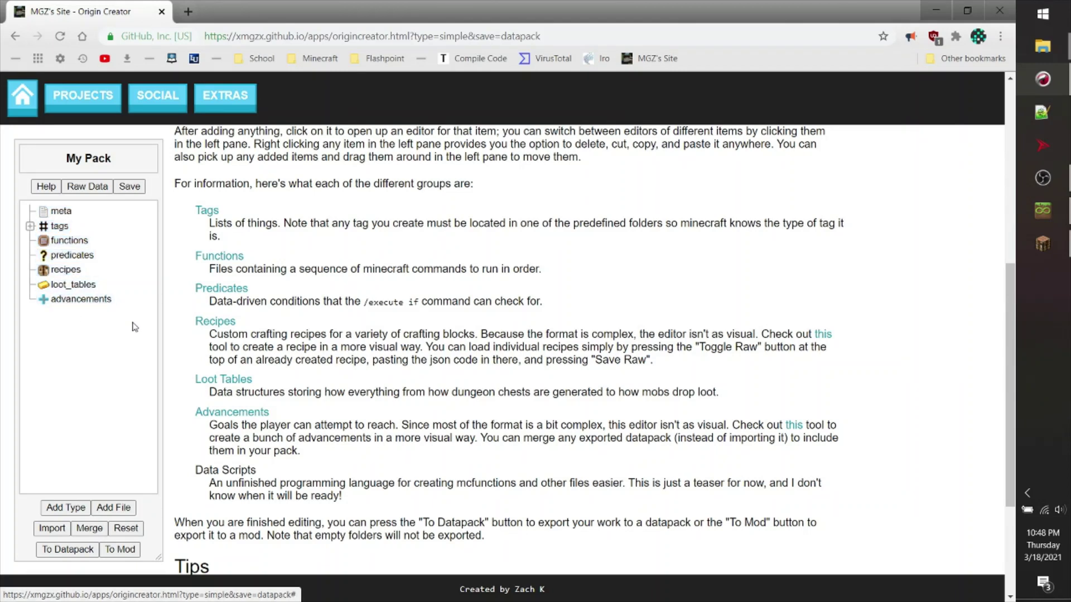
pyautogui.rightClick(204, 214)
pyautogui.click(240, 219)
pyautogui.click(240, 11)
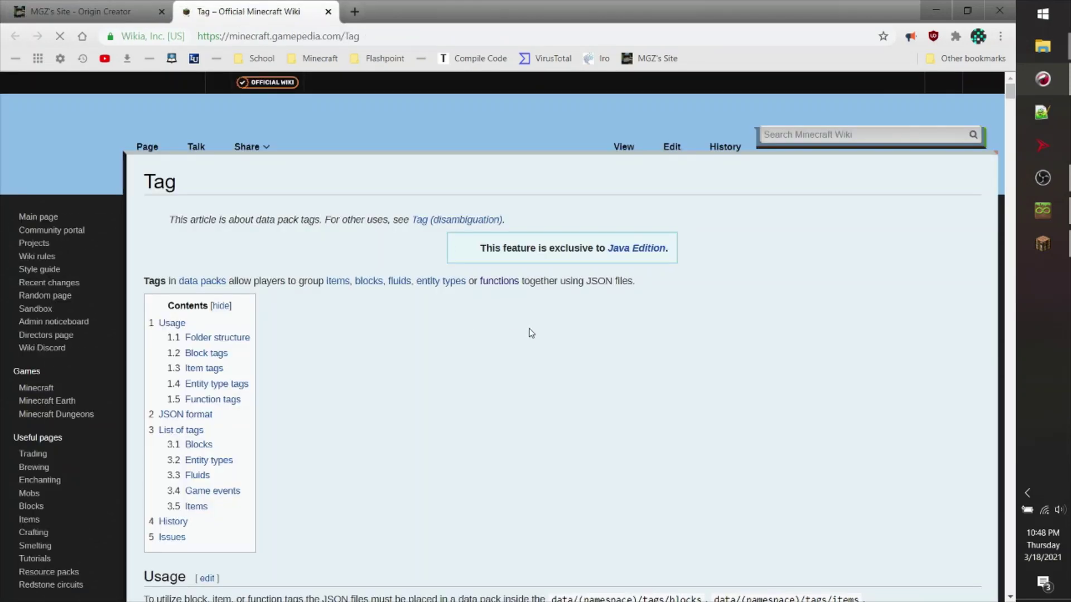
pyautogui.scroll(-20, 442, 332)
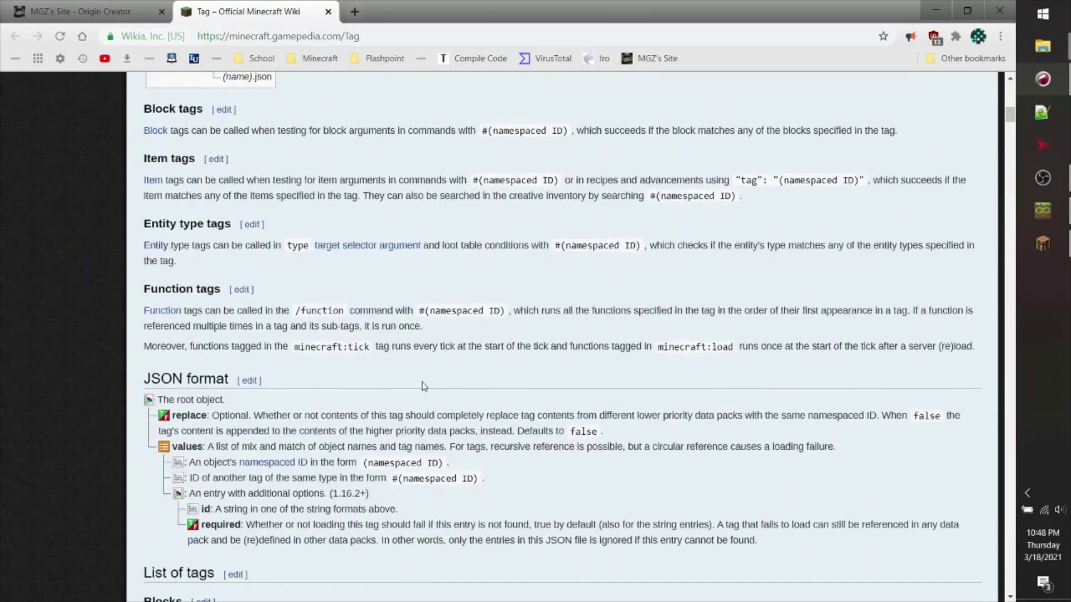
pyautogui.scroll(-5, 424, 386)
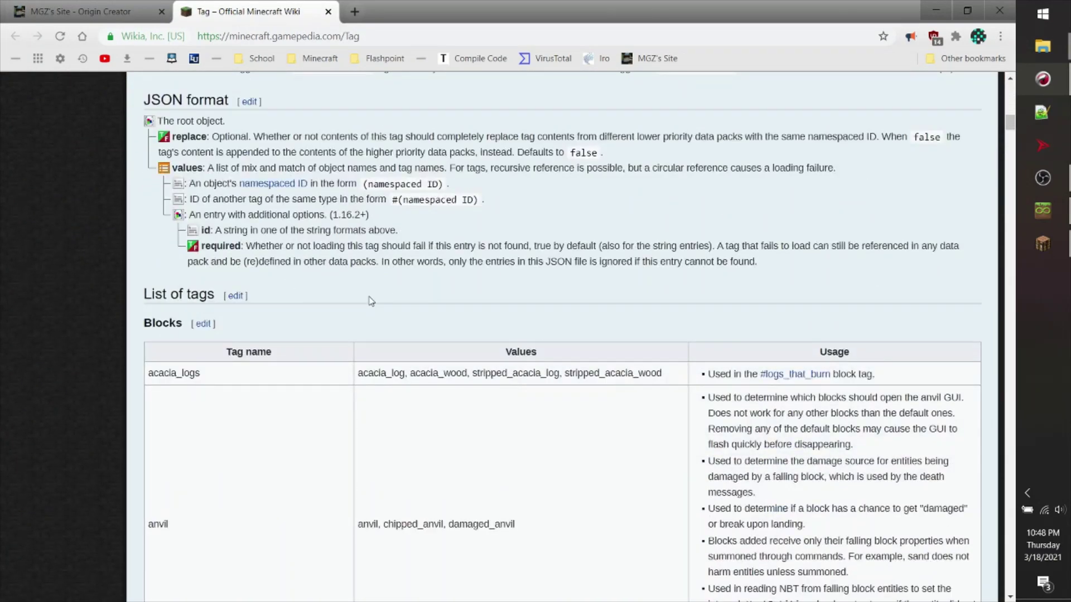
pyautogui.scroll(10, 468, 302)
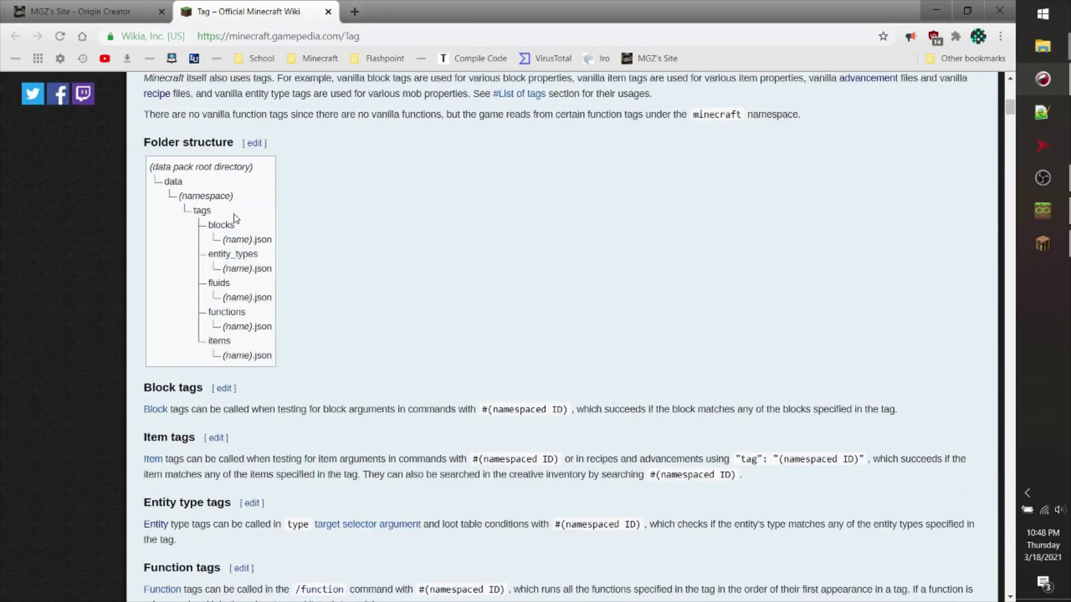
pyautogui.click(329, 12)
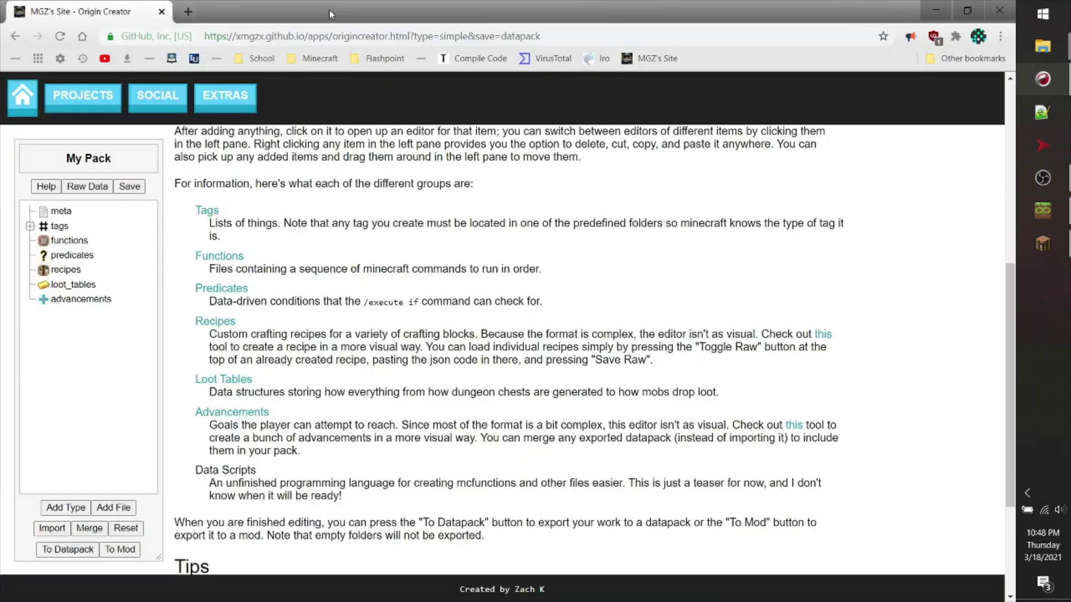
# - Create a new file inside the recipes folder and open it in the recipe editor
pyautogui.scroll(6, 371, 332)
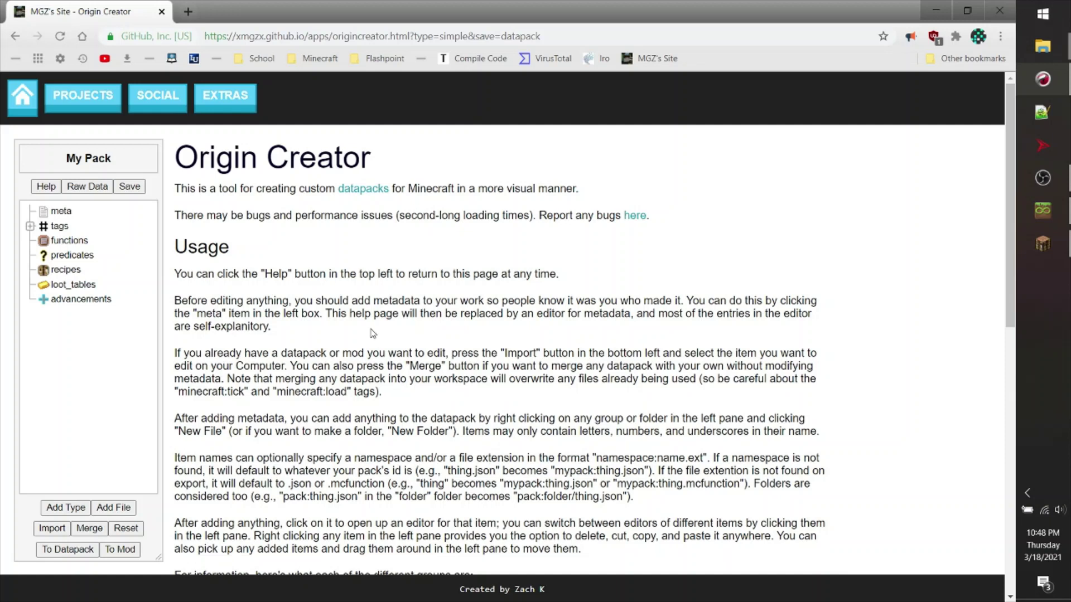
pyautogui.rightClick(66, 273)
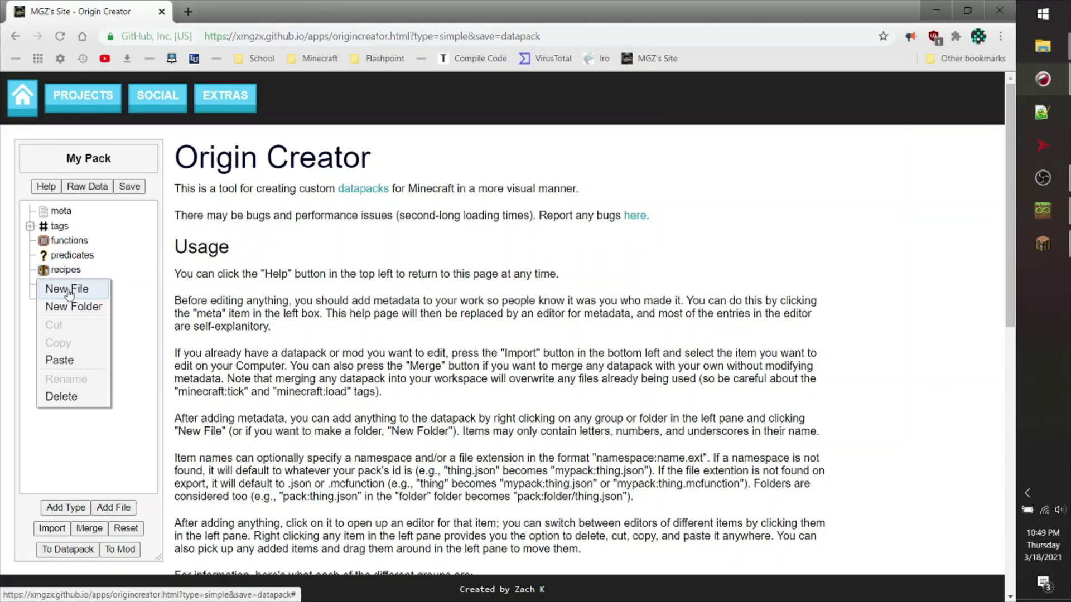
pyautogui.click(70, 287)
pyautogui.click(66, 271)
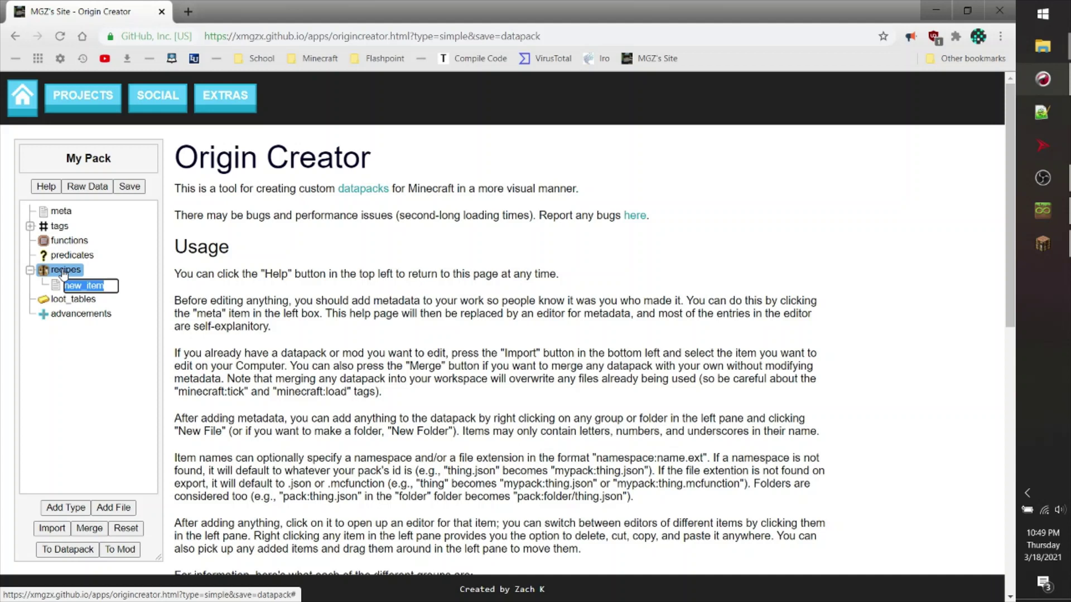
pyautogui.rightClick(64, 273)
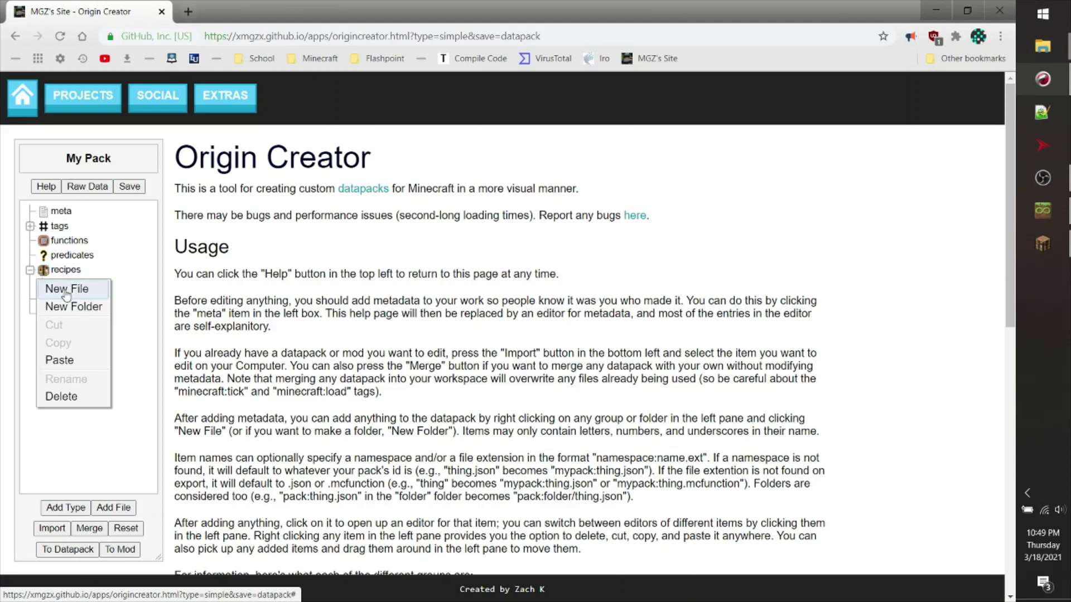
pyautogui.click(67, 288)
pyautogui.click(81, 288)
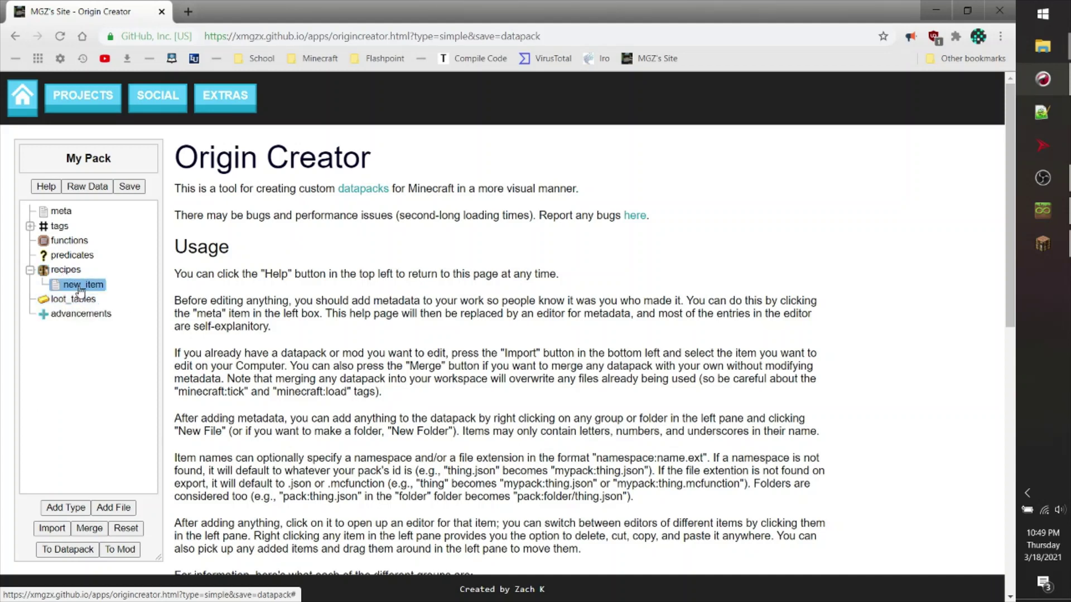
# - Rename the new recipe file to dirt_to_diamond
pyautogui.rightClick(81, 290)
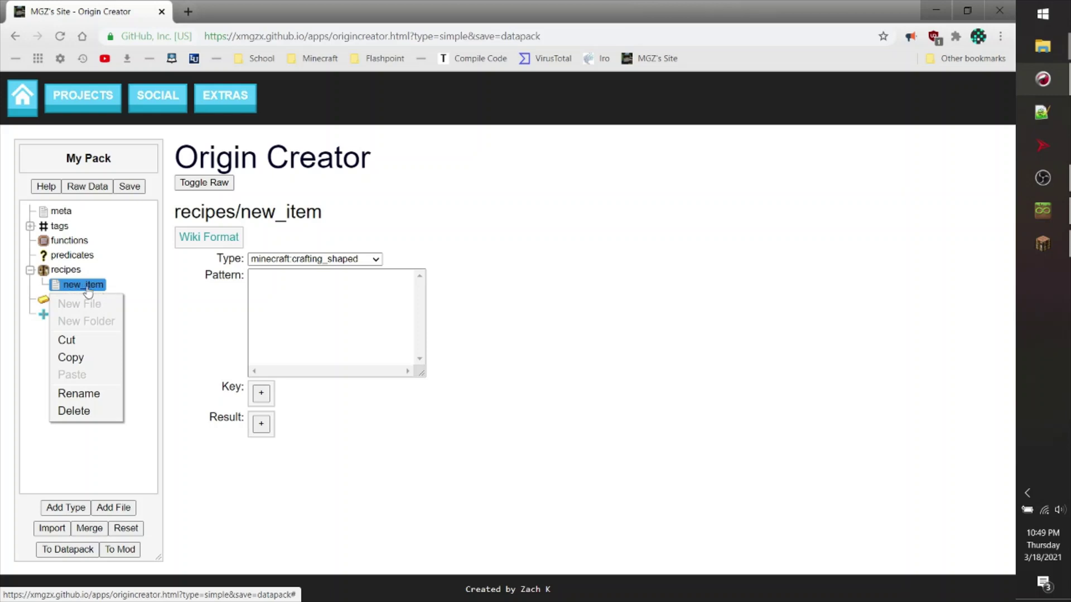
pyautogui.click(81, 394)
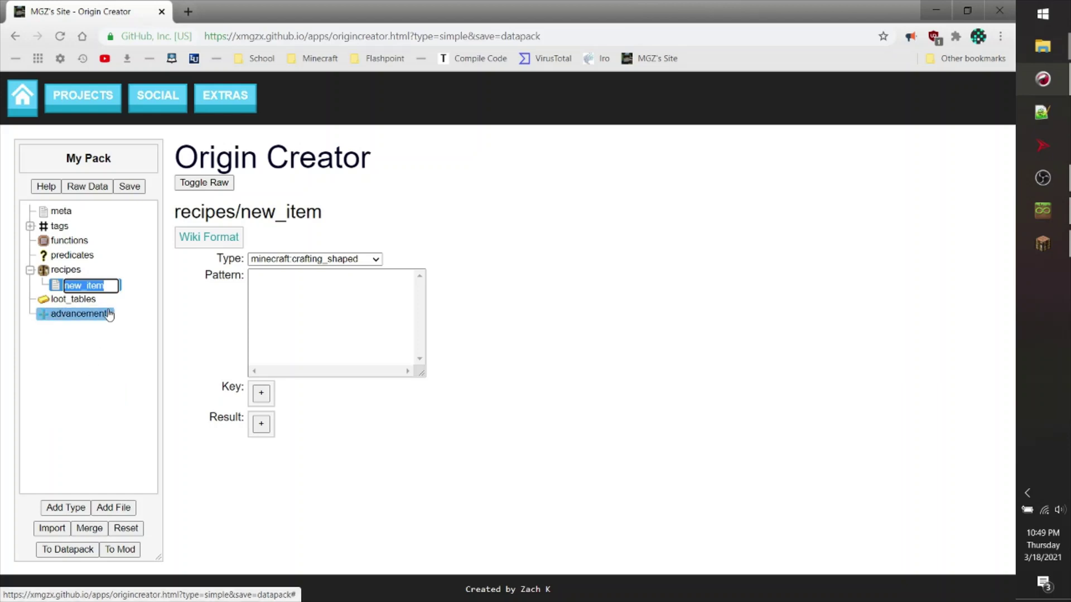
pyautogui.write('dirt_to_diam')
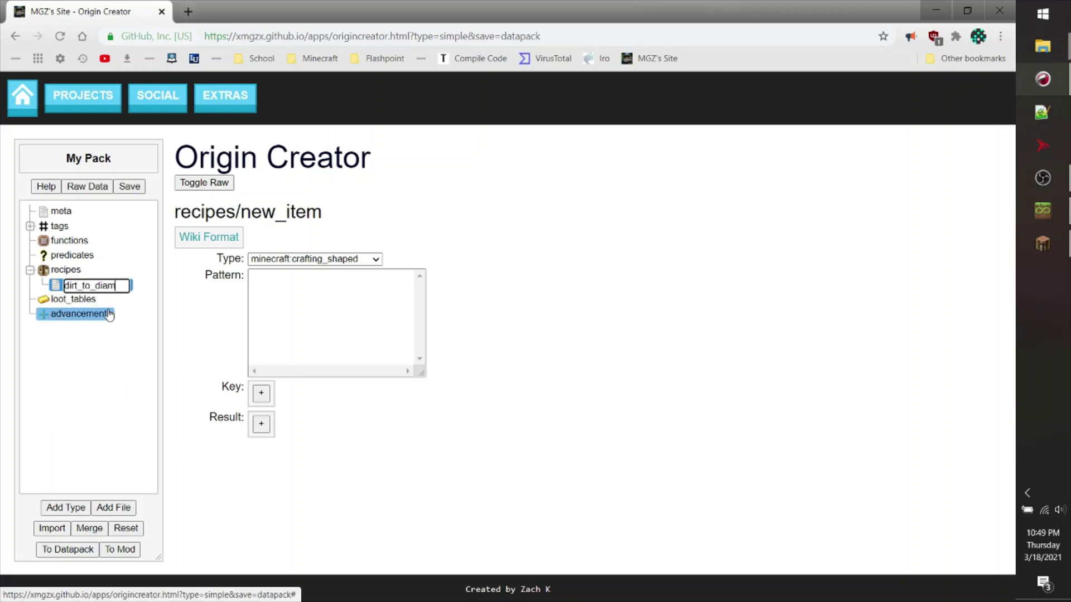
pyautogui.write('ond')
pyautogui.press('Return')
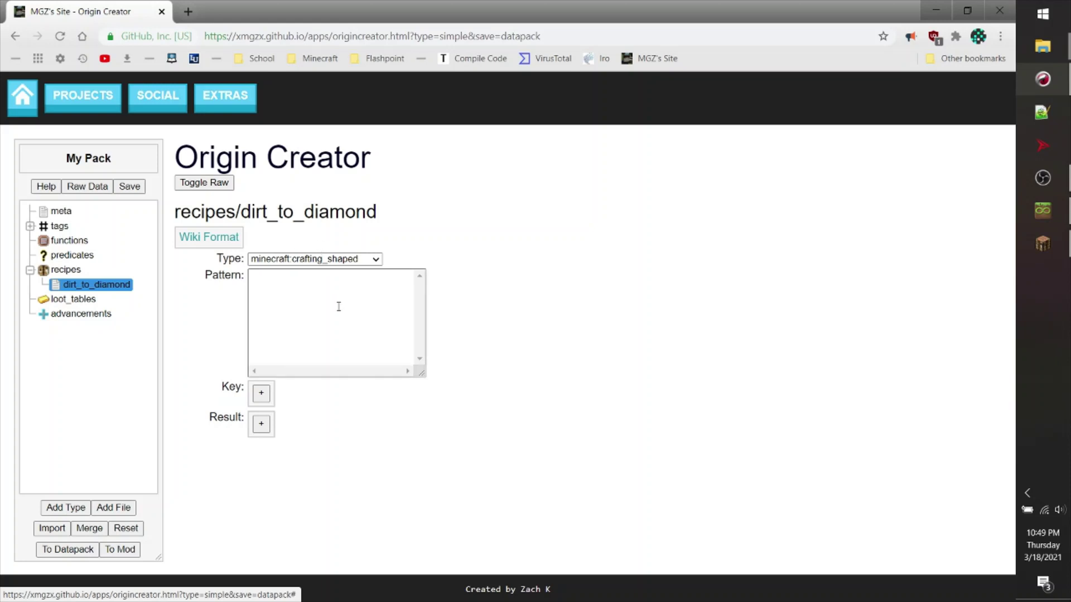
# - Enter the ###, # #, ### ring in the Pattern box and add a key group
pyautogui.click(275, 284)
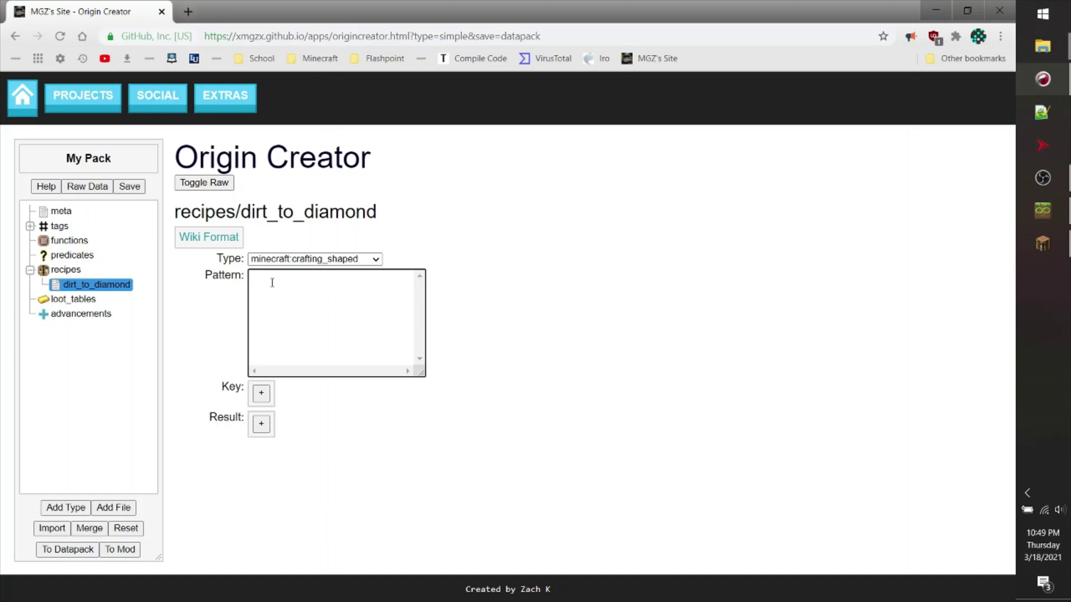
pyautogui.write('###')
pyautogui.press('Return')
pyautogui.moveTo(215, 275)
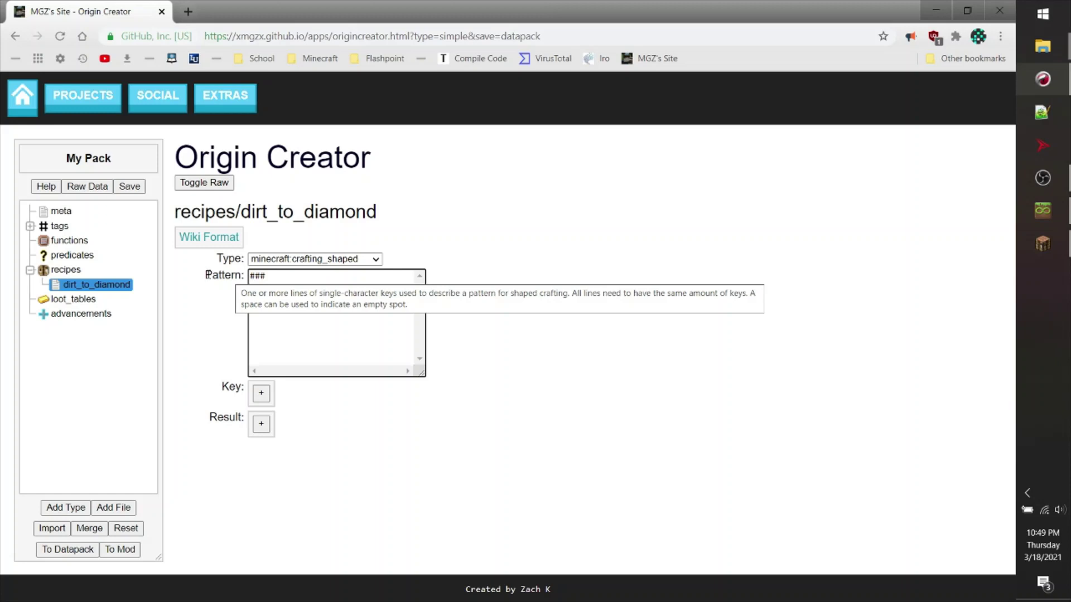
pyautogui.moveTo(205, 275); pyautogui.dragTo(241, 275)
pyautogui.click(237, 298)
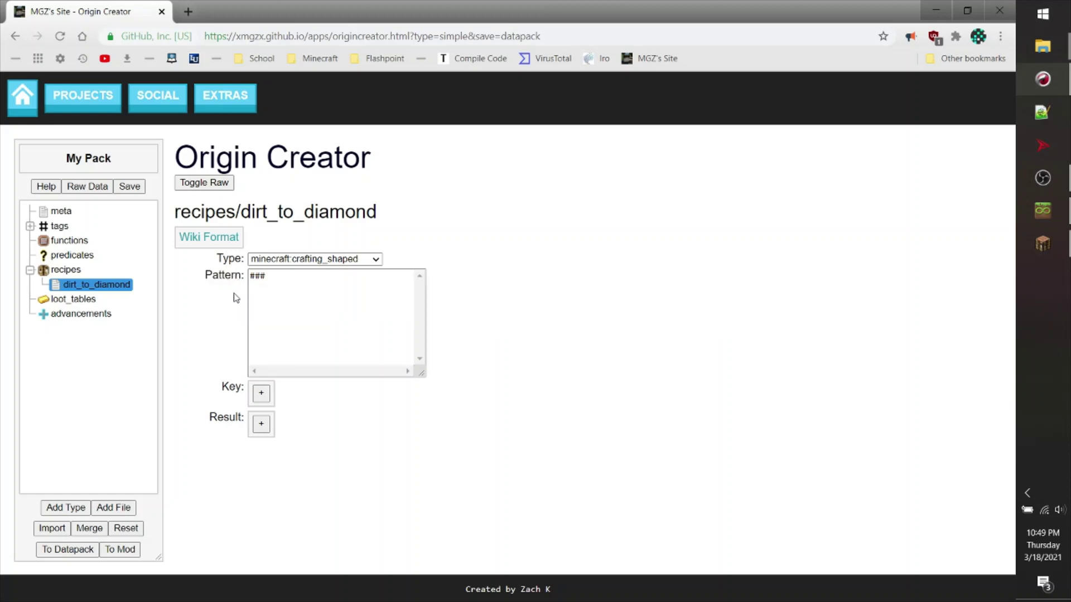
pyautogui.moveTo(234, 274)
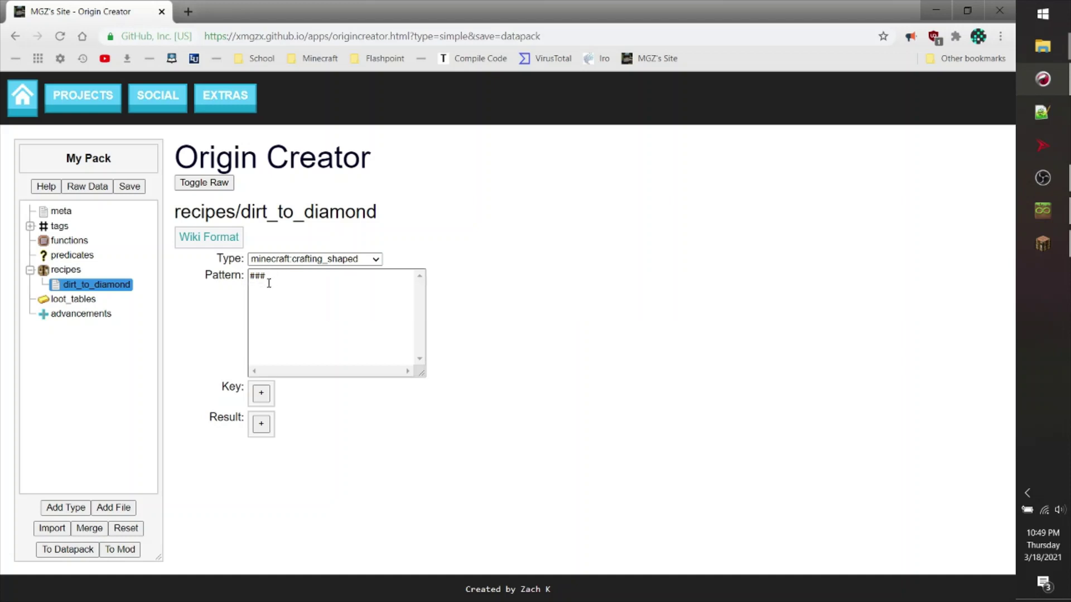
pyautogui.click(274, 285)
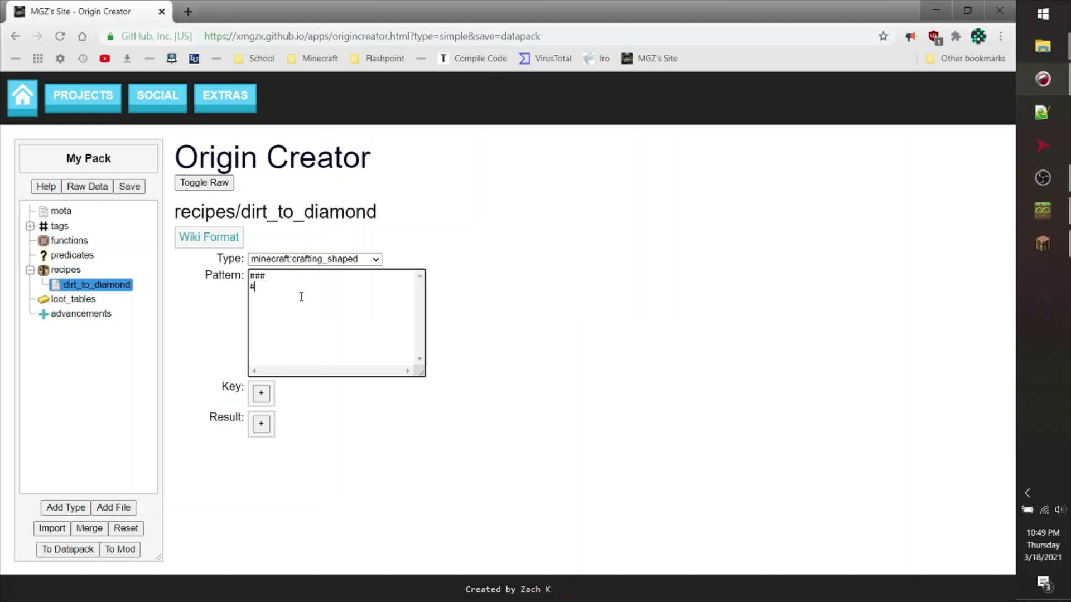
pyautogui.write('# ##')
pyautogui.click(264, 286)
pyautogui.click(261, 393)
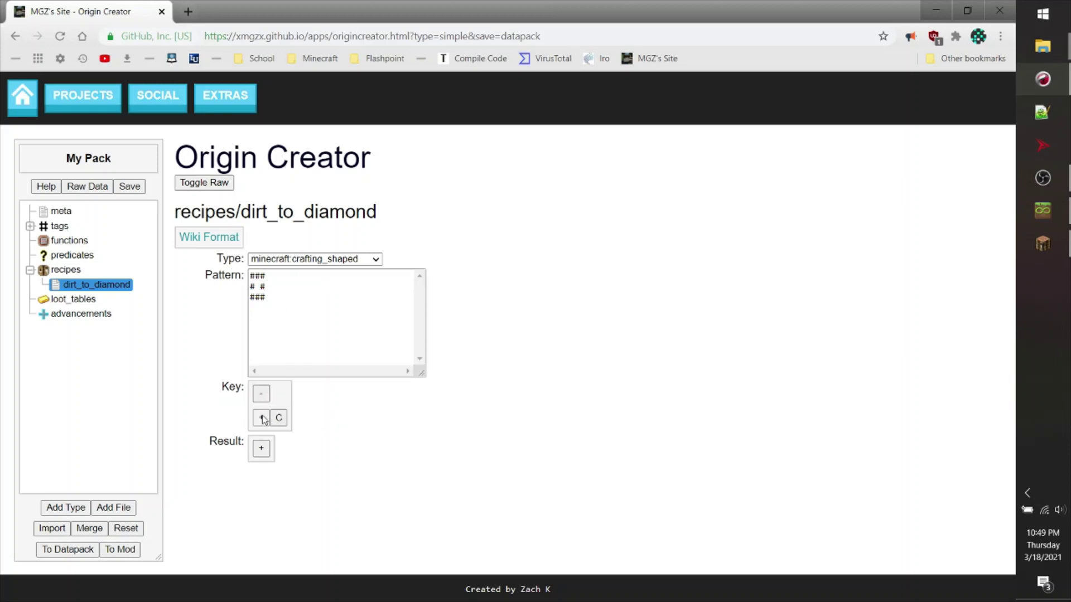
# - Add key # with the definition {"item": "minecraft:dirt"}
pyautogui.click(262, 418)
pyautogui.write('#')
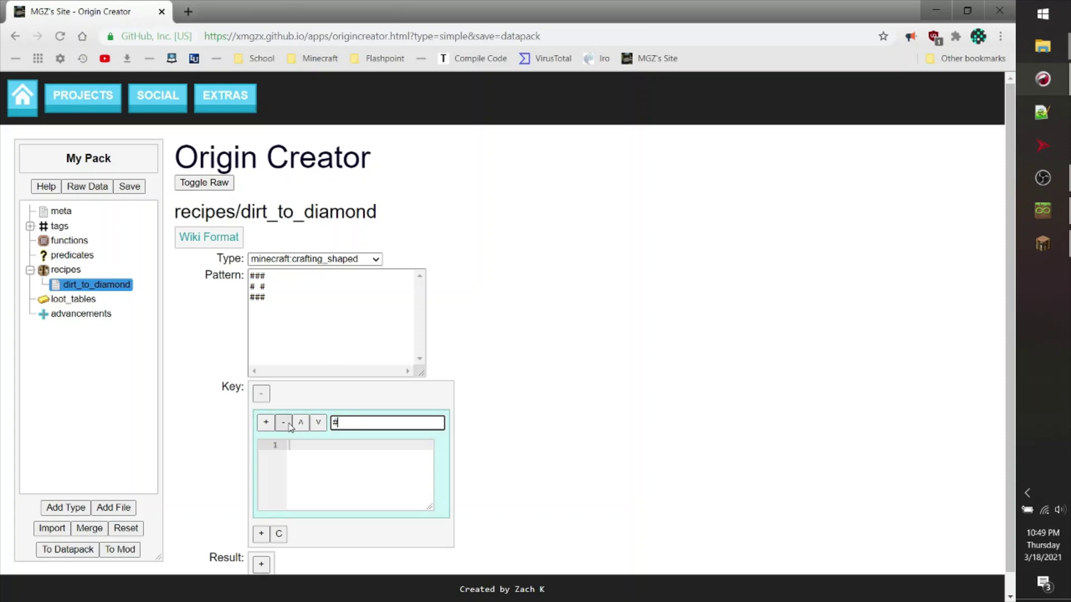
pyautogui.click(359, 471)
pyautogui.write('{')
pyautogui.press('Return')
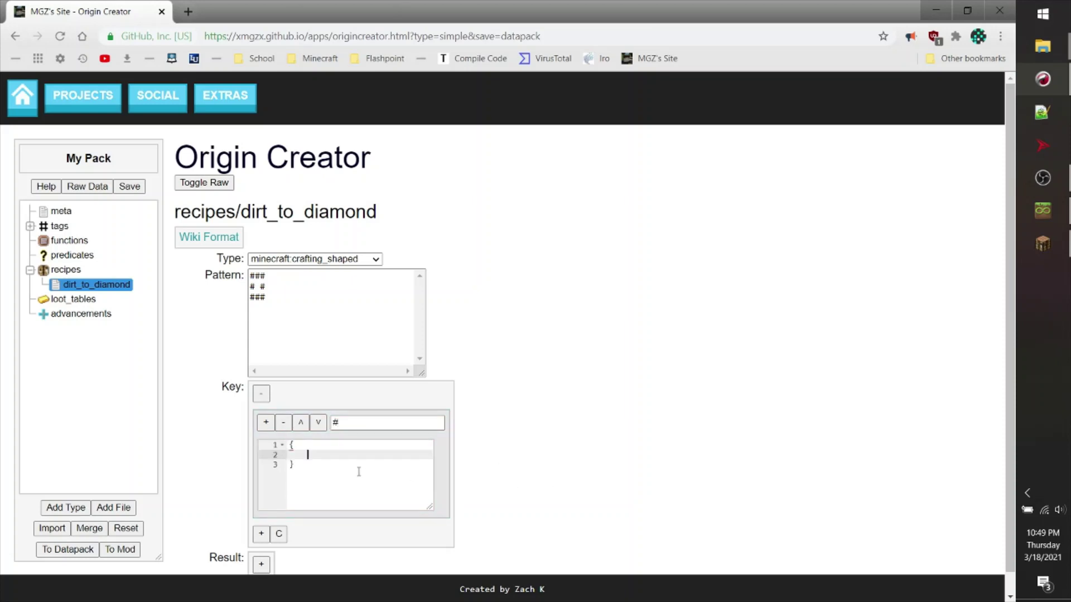
pyautogui.write('"item": "minecraft:dirt')
pyautogui.scroll(-1, 514, 438)
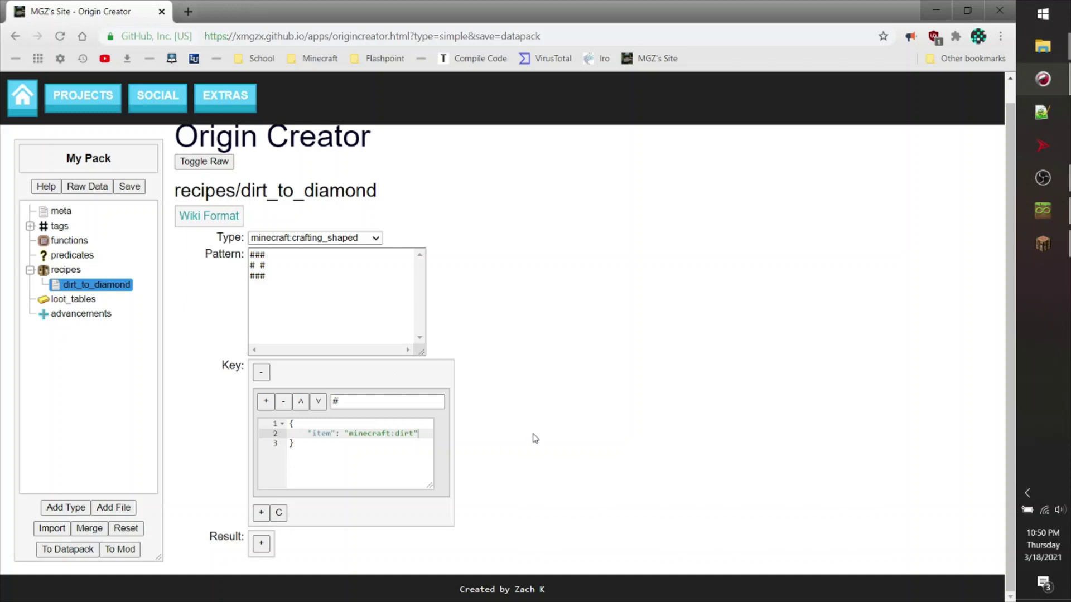
# - Add a result with item ID minecraft:diamond and scroll through the finished recipe
pyautogui.click(261, 544)
pyautogui.scroll(-3, 605, 473)
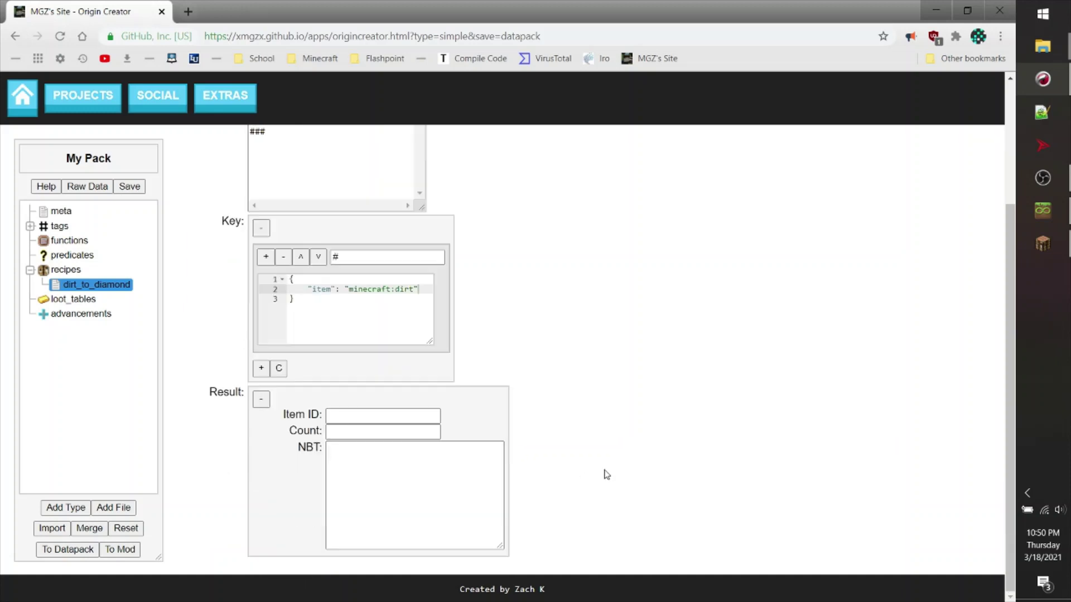
pyautogui.click(379, 417)
pyautogui.write('minecr')
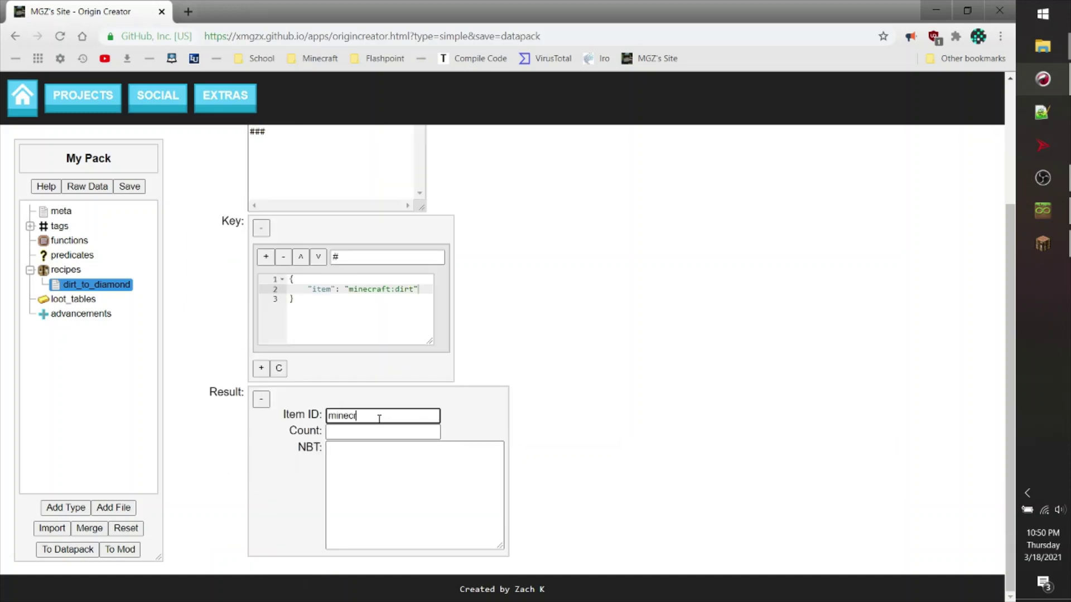
pyautogui.write('aft:diamond')
pyautogui.click(601, 425)
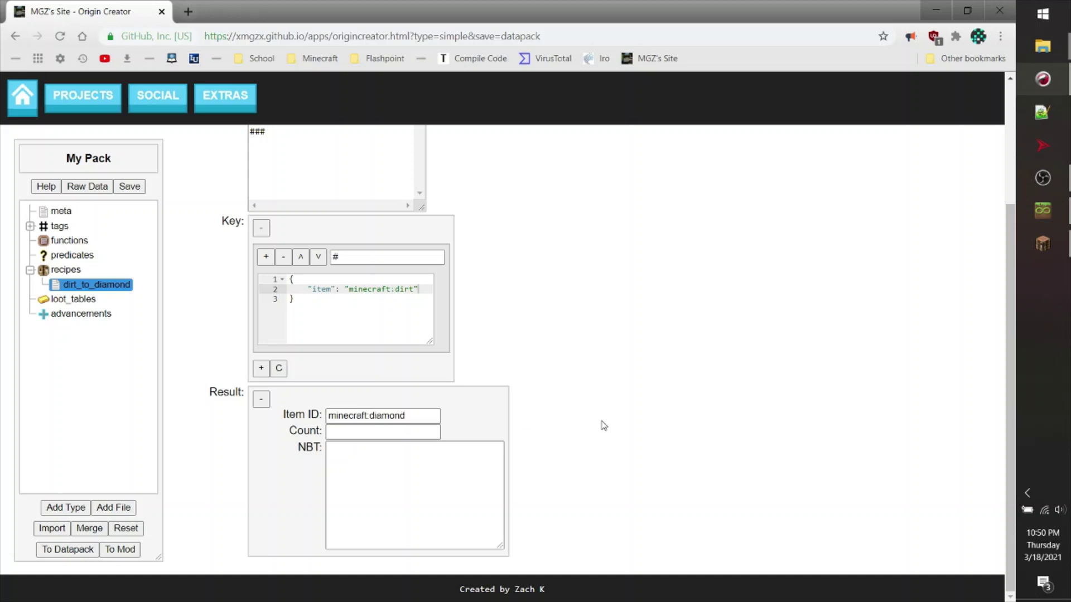
pyautogui.scroll(3, 601, 426)
pyautogui.scroll(-2, 602, 425)
pyautogui.scroll(3, 604, 428)
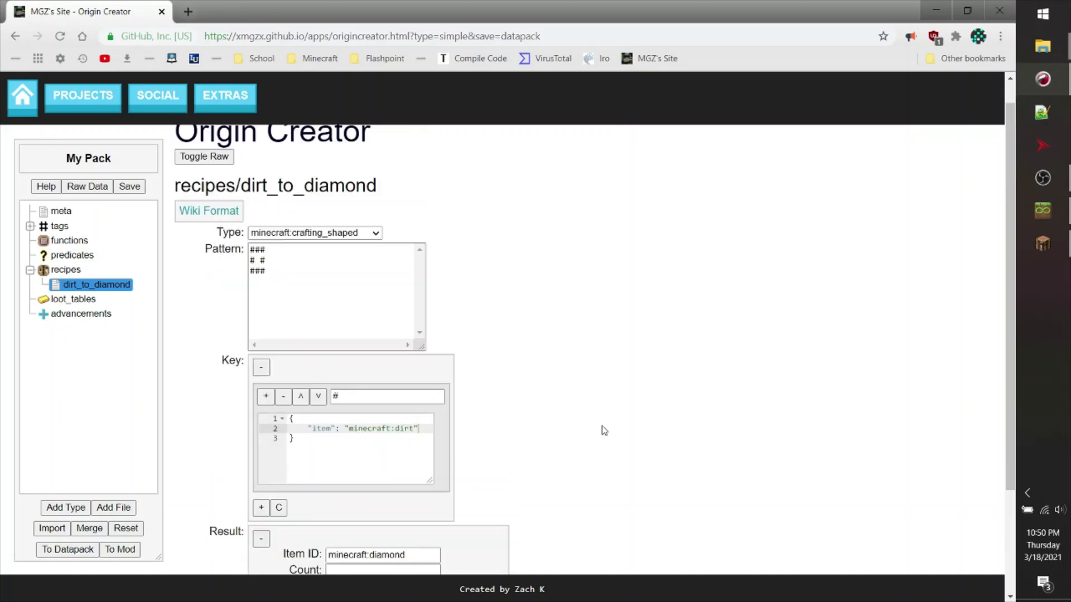
pyautogui.scroll(-1, 604, 430)
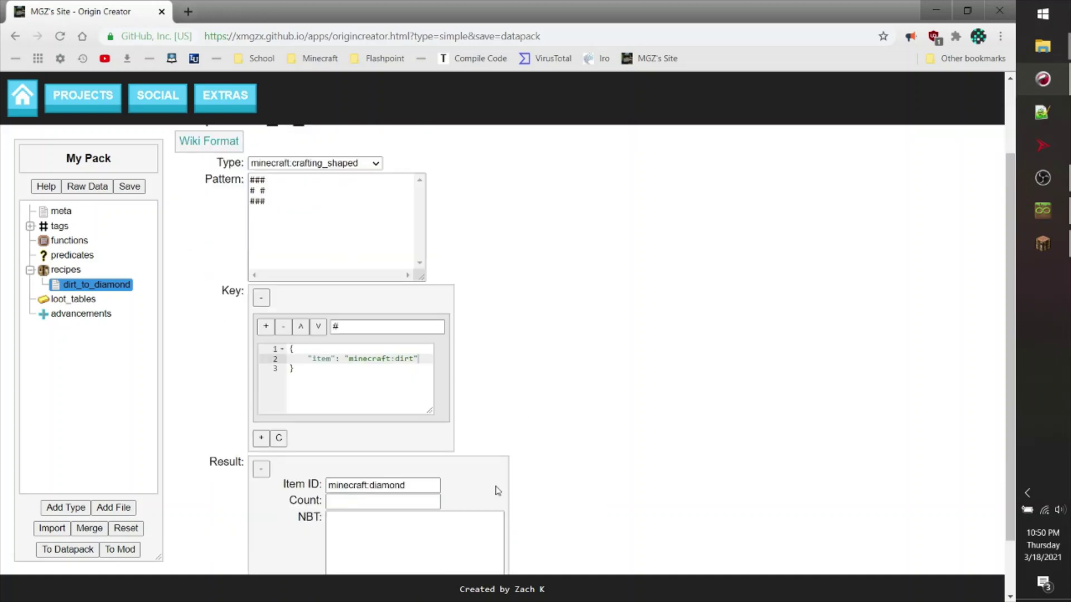
# - Export the pack To Datapack as mypack.zip in .minecraft\saves\Tutorial\datapacks
pyautogui.click(66, 552)
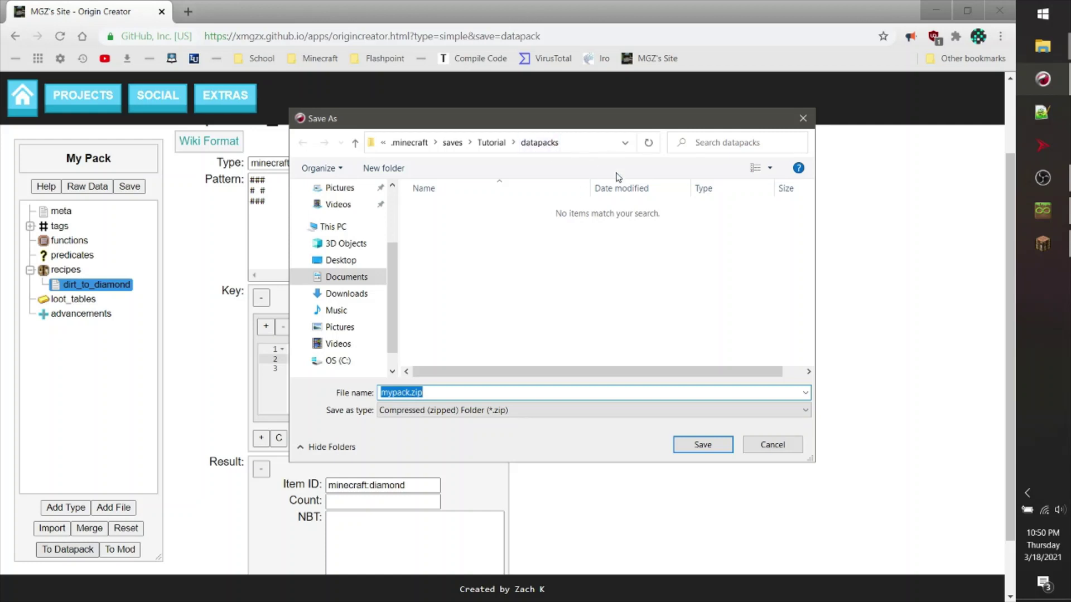
pyautogui.click(703, 444)
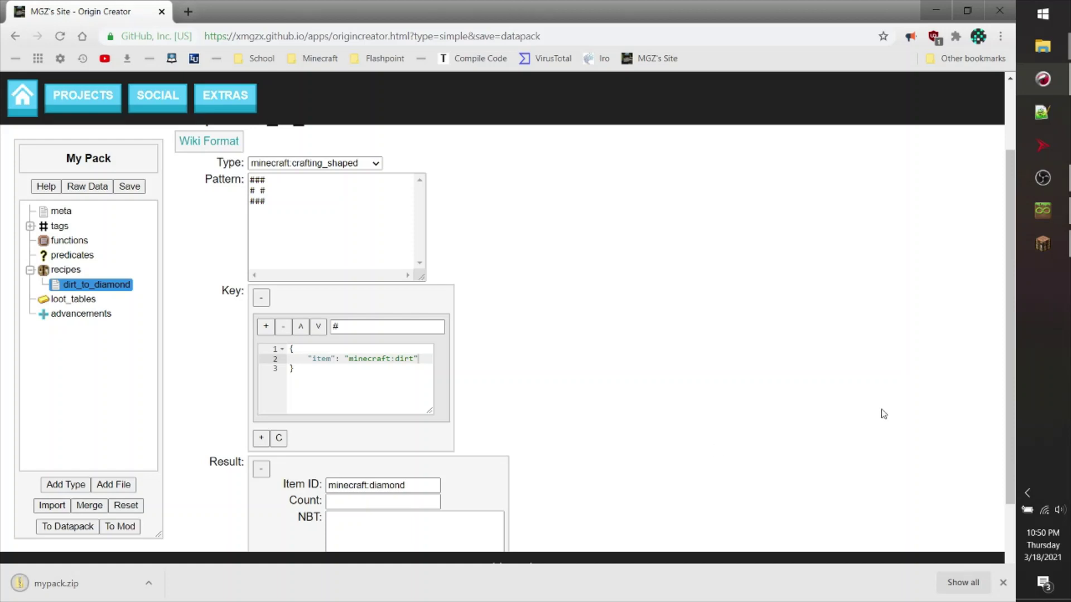
# - Load the Tutorial world from Singleplayer and reposition the game window
pyautogui.click(706, 394)
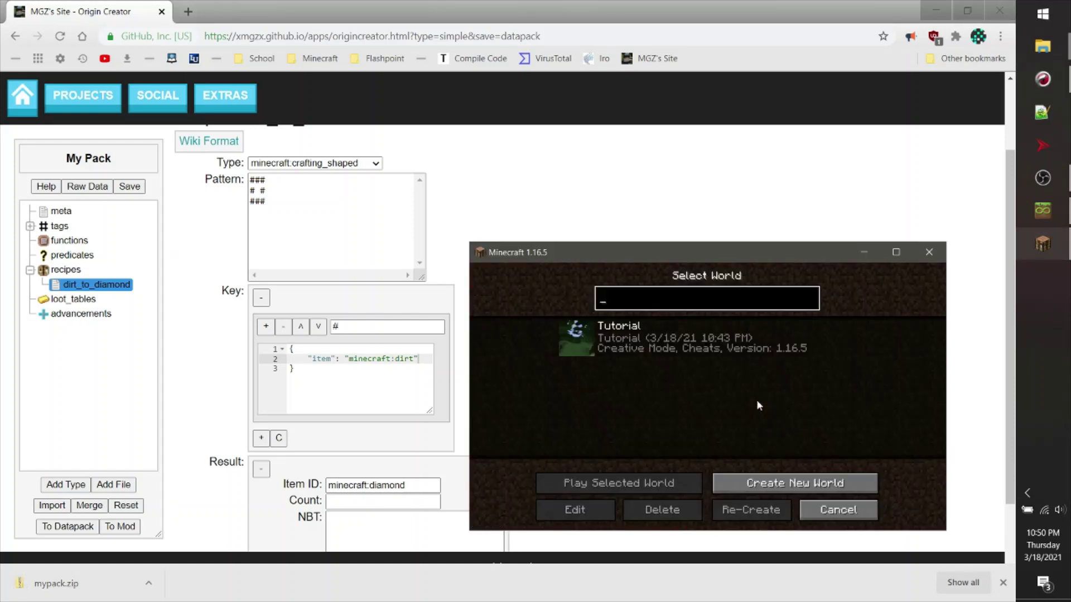
pyautogui.click(576, 338)
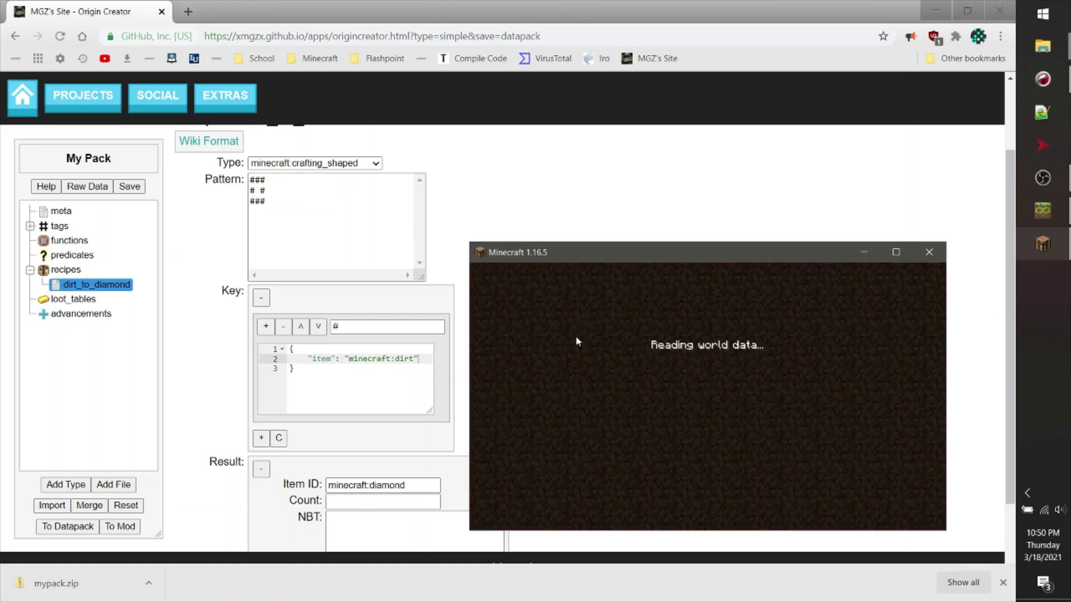
pyautogui.moveTo(757, 258); pyautogui.dragTo(725, 166)
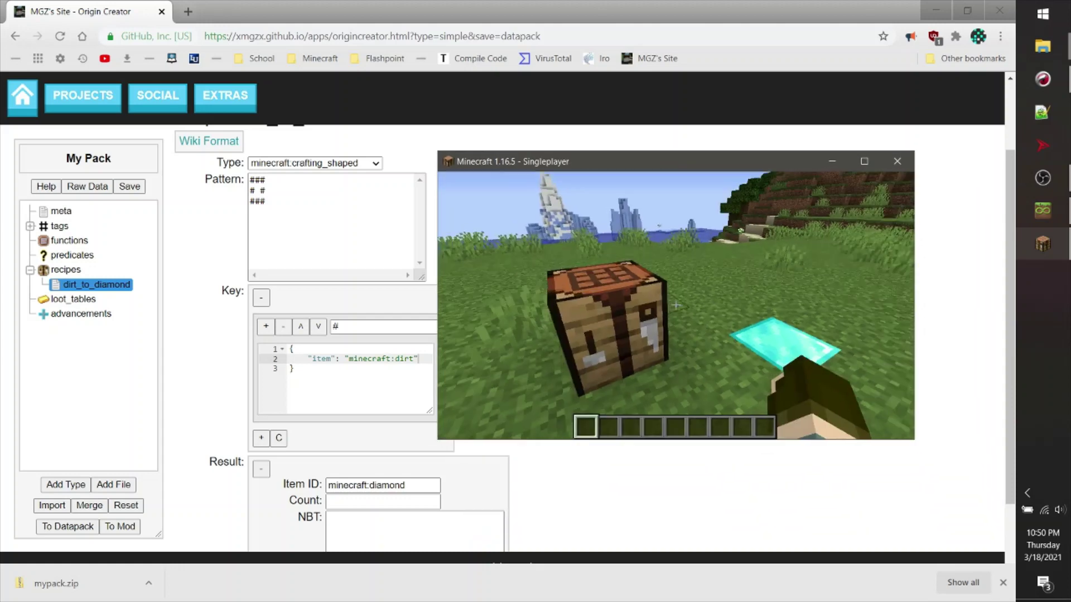
# - Fill the crafting table's eight outer slots with dirt to get a diamond
pyautogui.press('e')
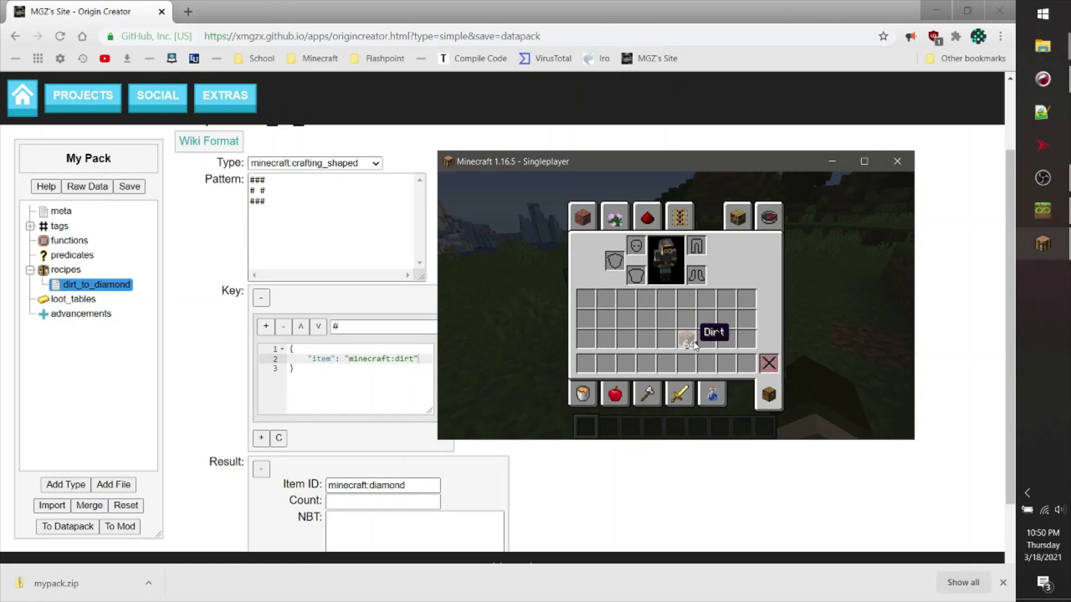
pyautogui.press('e')
pyautogui.rightClick(676, 306)
pyautogui.click(695, 356)
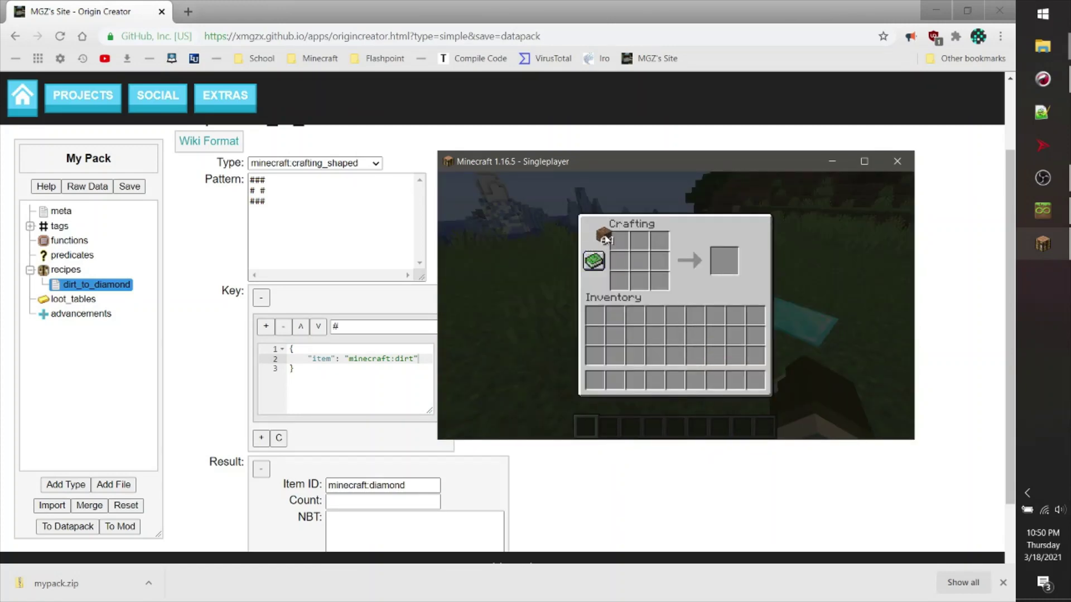
pyautogui.moveTo(619, 241)
pyautogui.mouseDown()
pyautogui.moveTo(619, 281)
pyautogui.moveTo(659, 241)
pyautogui.moveTo(639, 241)
pyautogui.mouseUp()
pyautogui.click(696, 336)
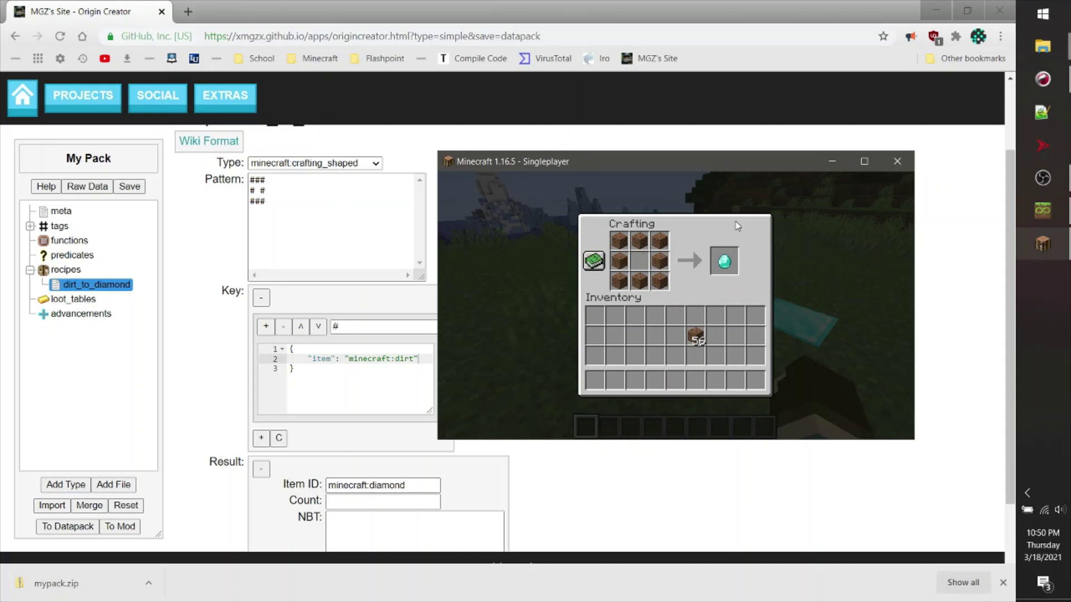
pyautogui.write('e/datapack list')
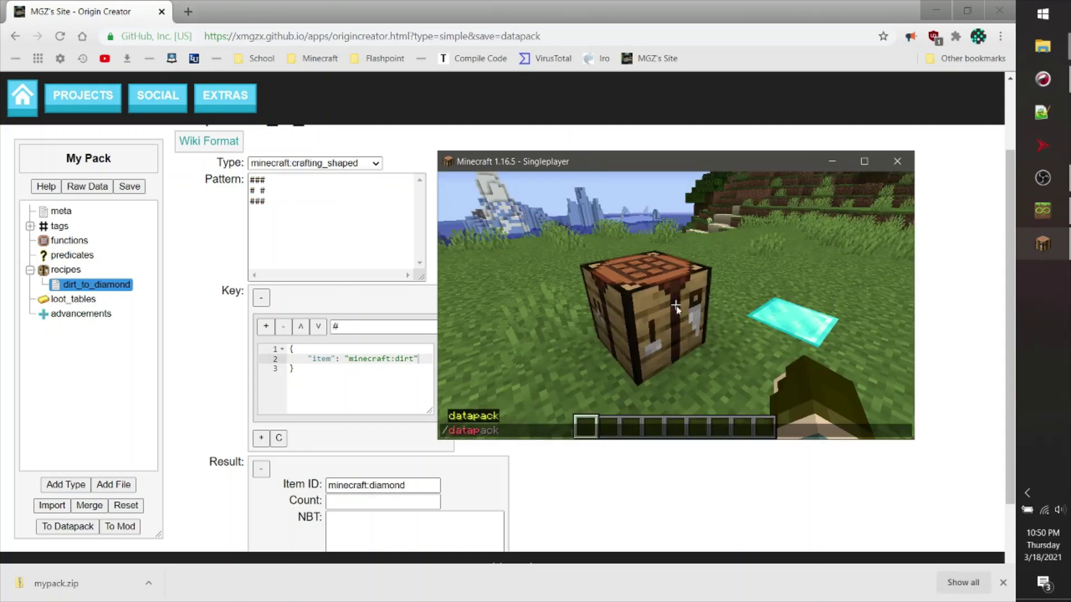
# - Run /datapack list to confirm mypack.zip is enabled, then reopen the inventory
pyautogui.press('Return')
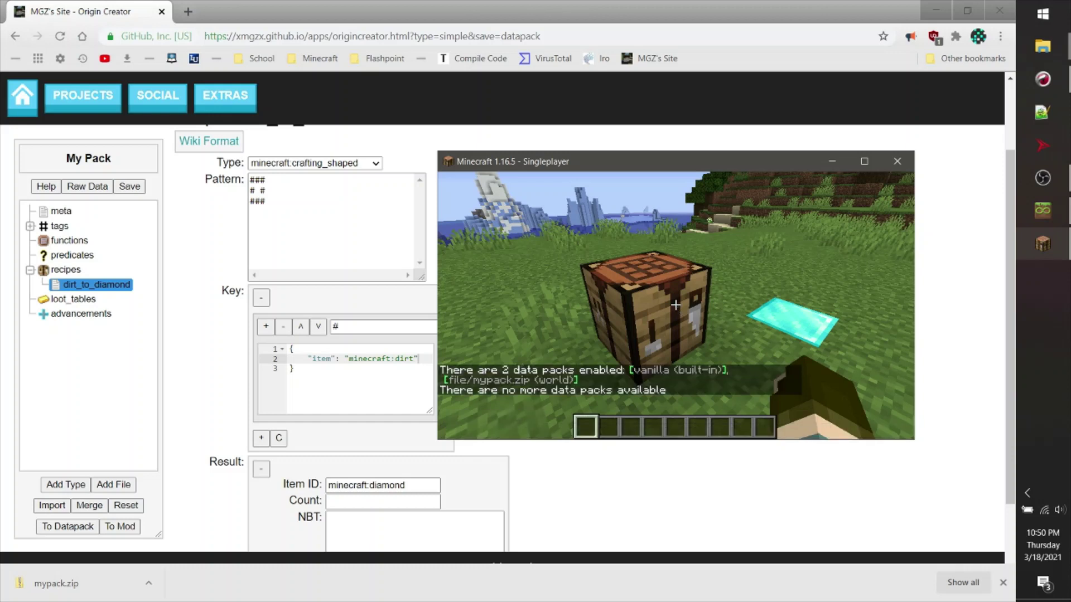
pyautogui.write('/')
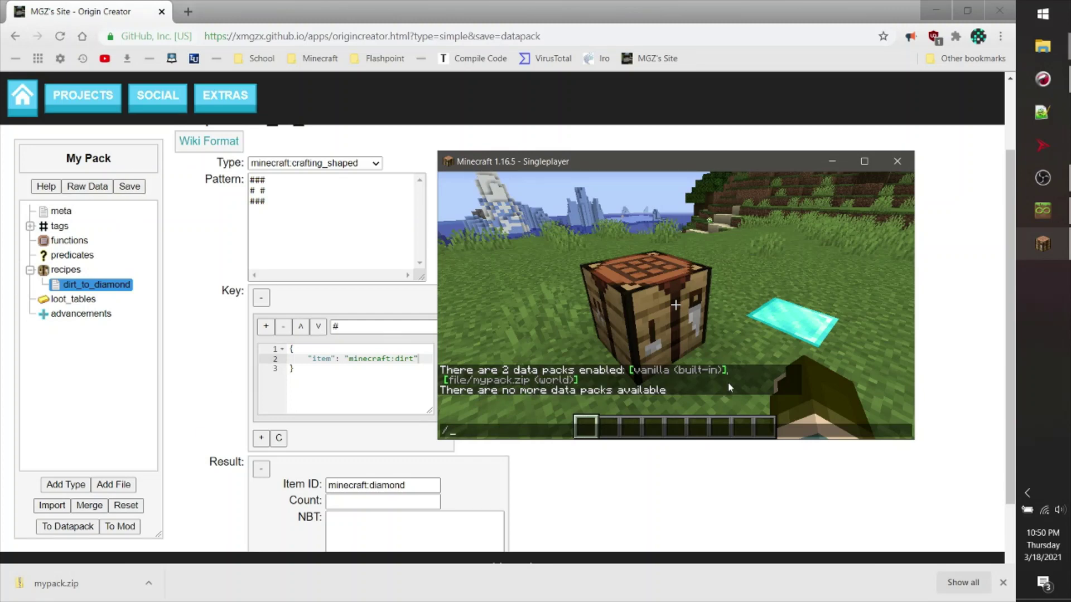
pyautogui.press('Escape')
pyautogui.press('s')
pyautogui.press('e')
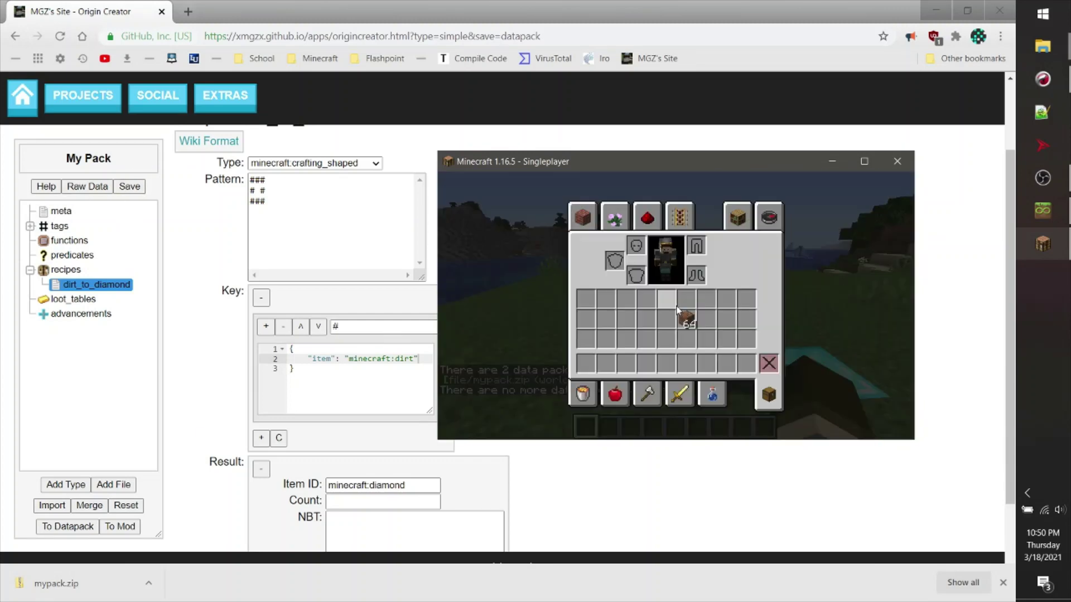
pyautogui.press('e')
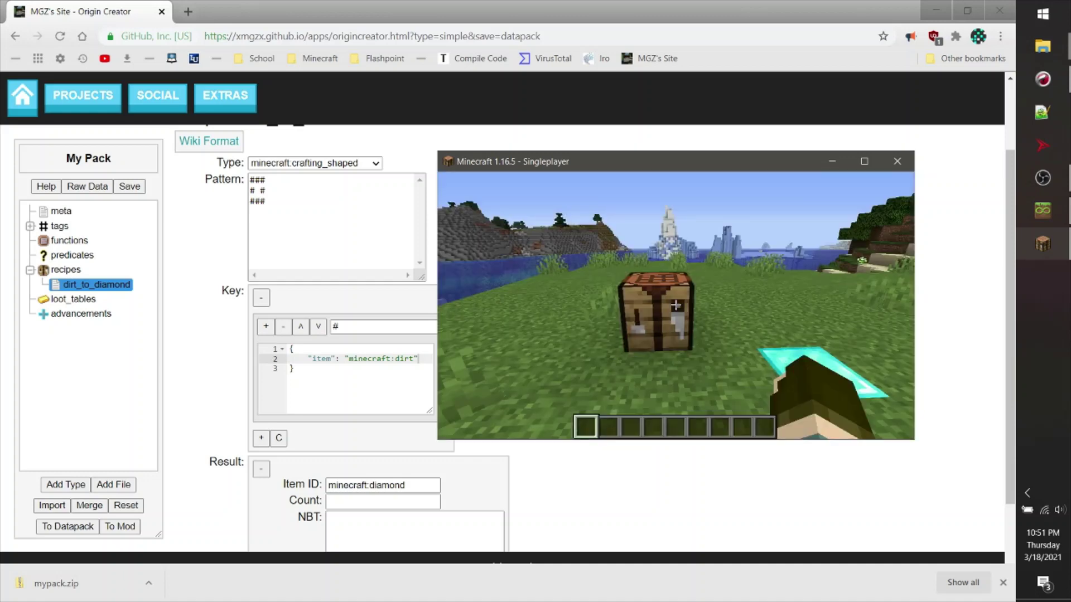
pyautogui.press('e')
pyautogui.scroll(2, 346, 176)
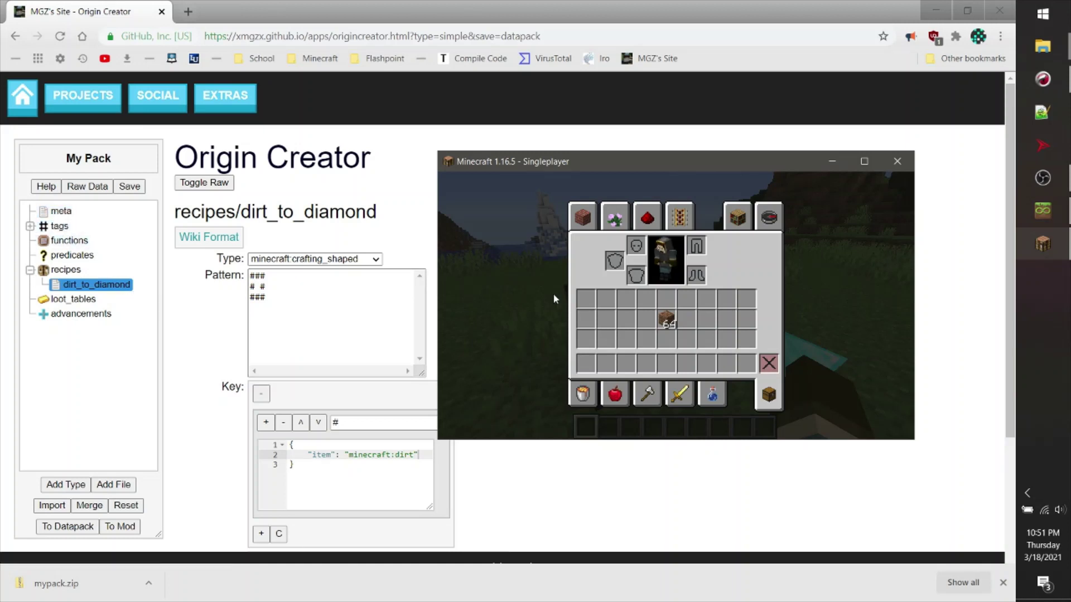
# - In the meta settings, replace the name My Pack with 'This Pack of Awesomeness'
pyautogui.click(62, 212)
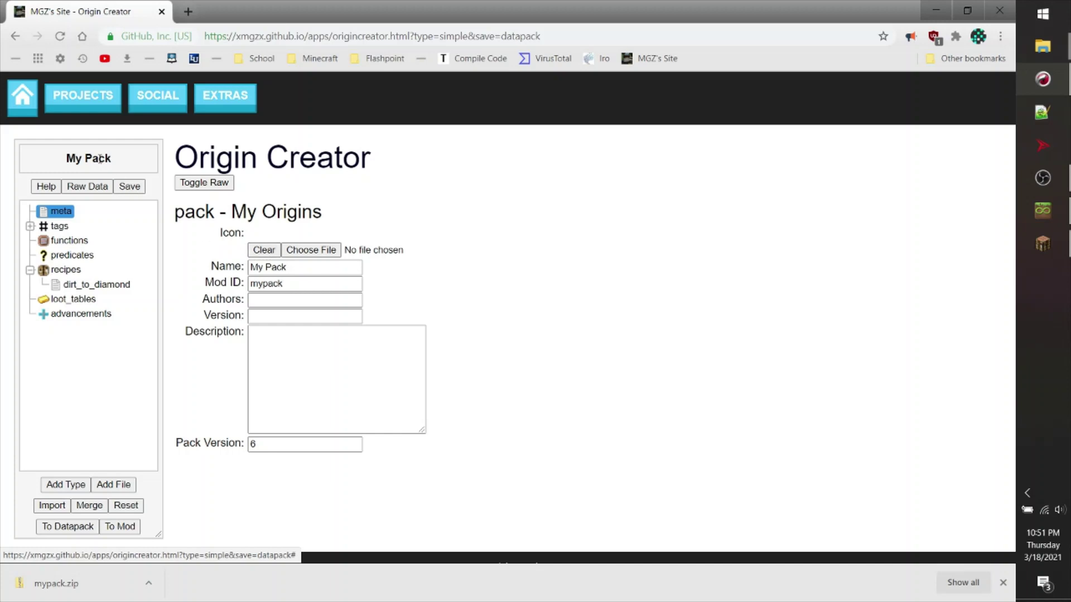
pyautogui.tripleClick(297, 268)
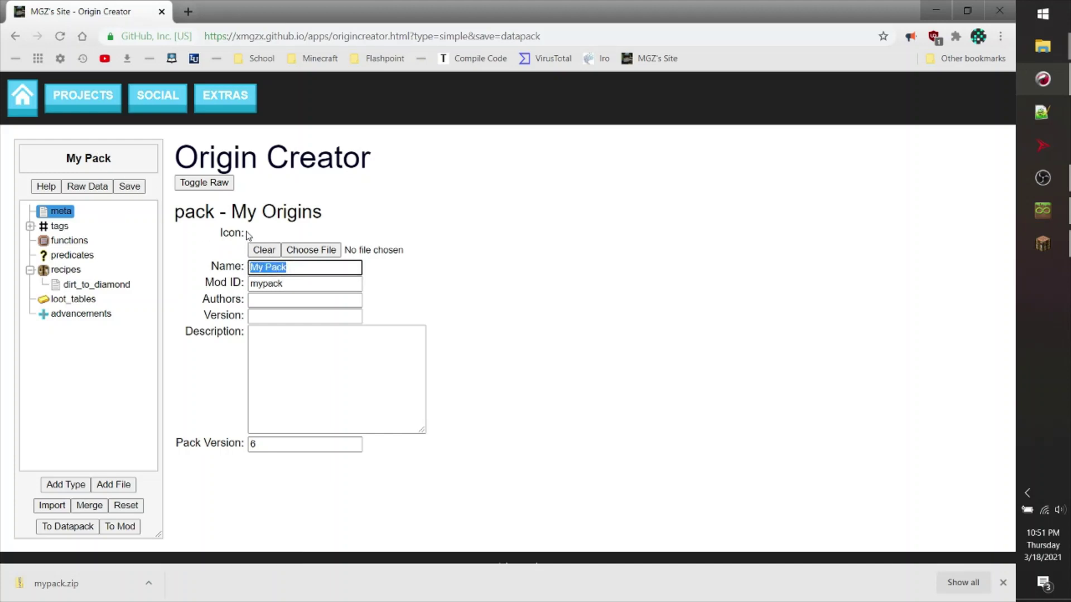
pyautogui.click(250, 268)
pyautogui.moveTo(286, 267); pyautogui.dragTo(251, 267)
pyautogui.write('This Pack of As')
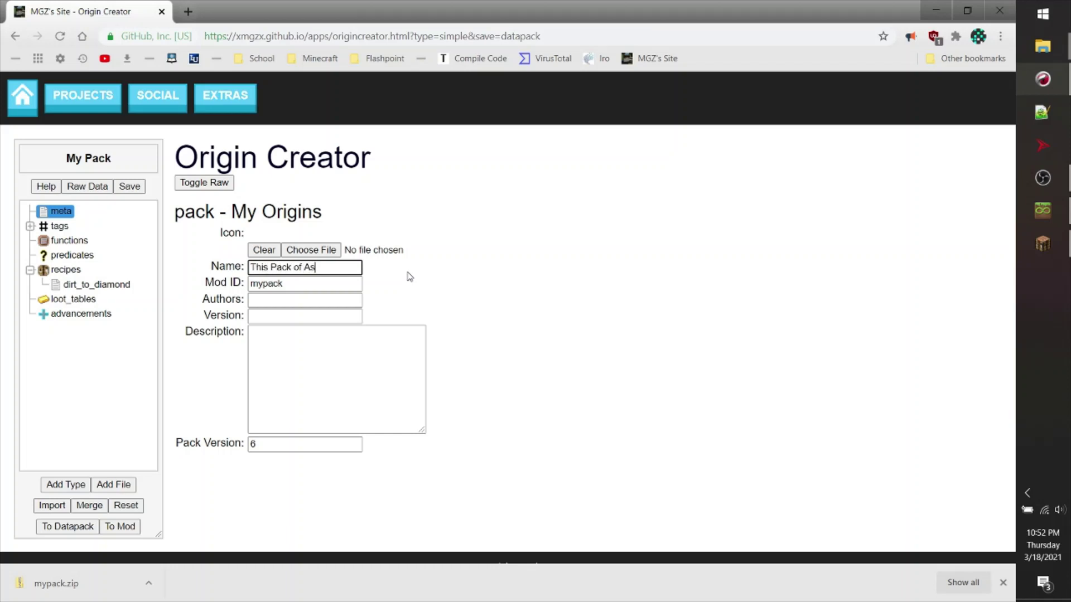
pyautogui.write('wesomeness')
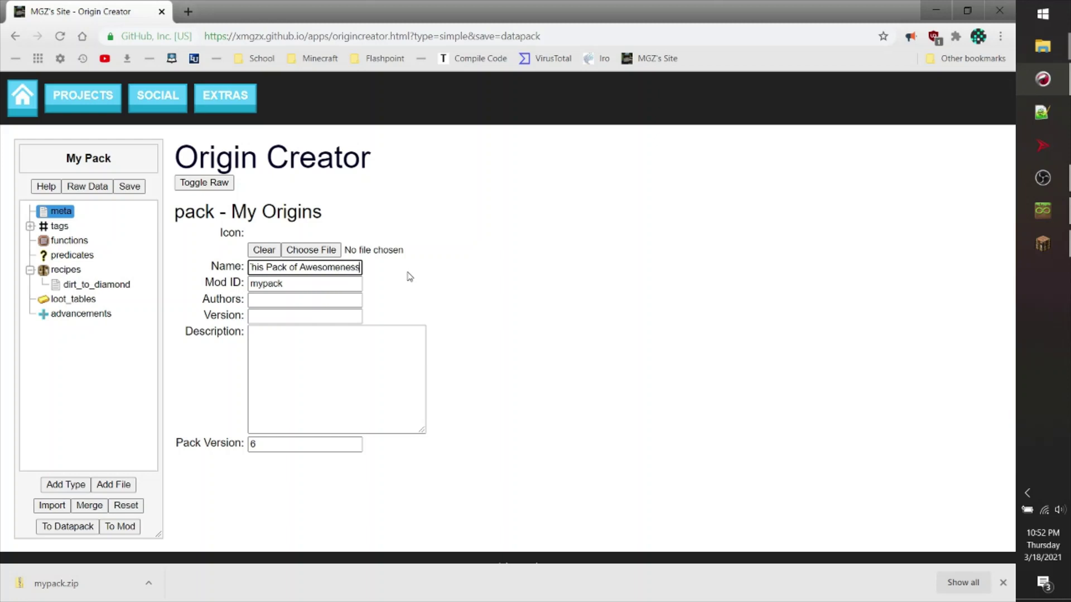
pyautogui.click(410, 277)
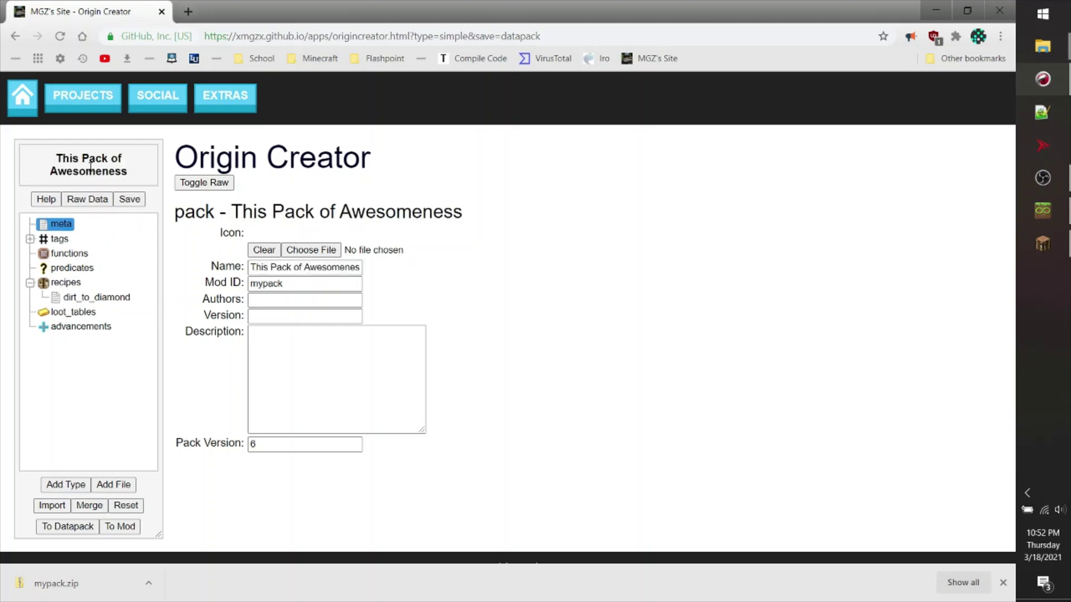
# - Replace Mod ID mypack with modofawesomeness and move on to the Description box
pyautogui.moveTo(126, 174); pyautogui.dragTo(56, 158)
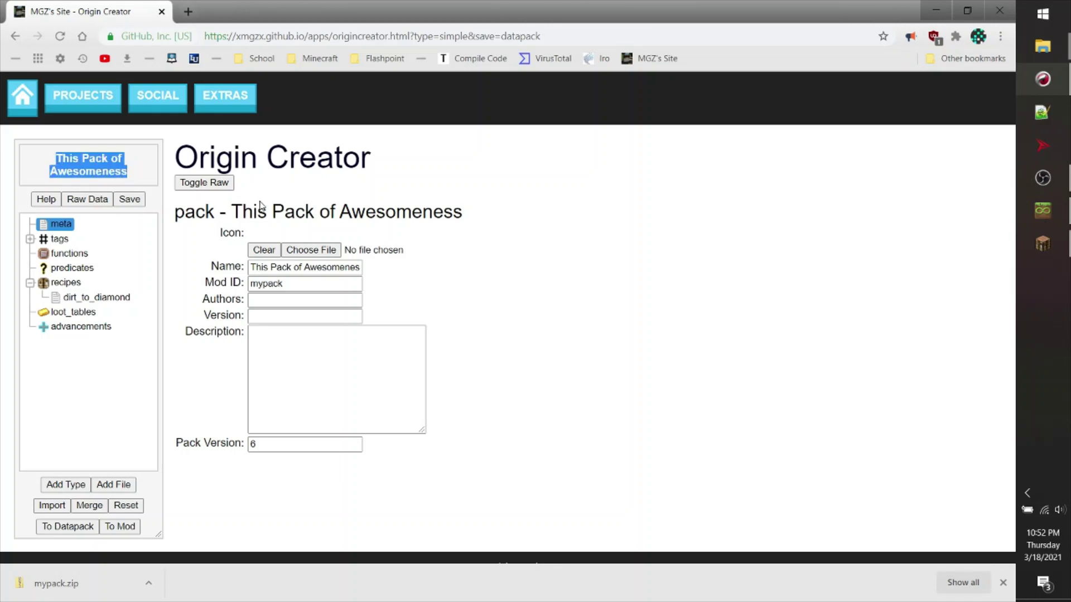
pyautogui.click(498, 266)
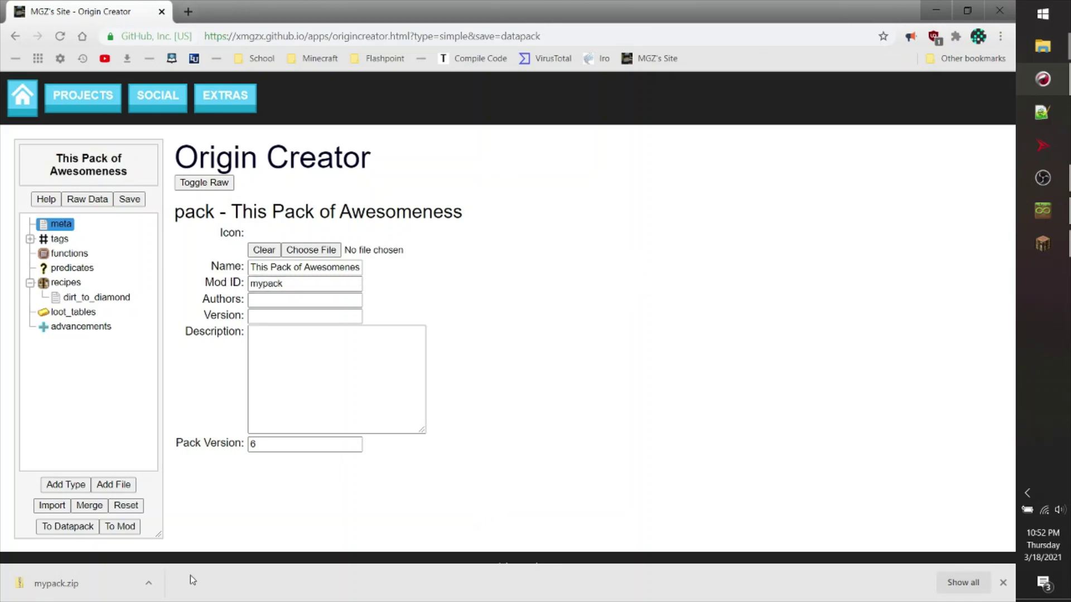
pyautogui.moveTo(287, 284); pyautogui.dragTo(259, 283)
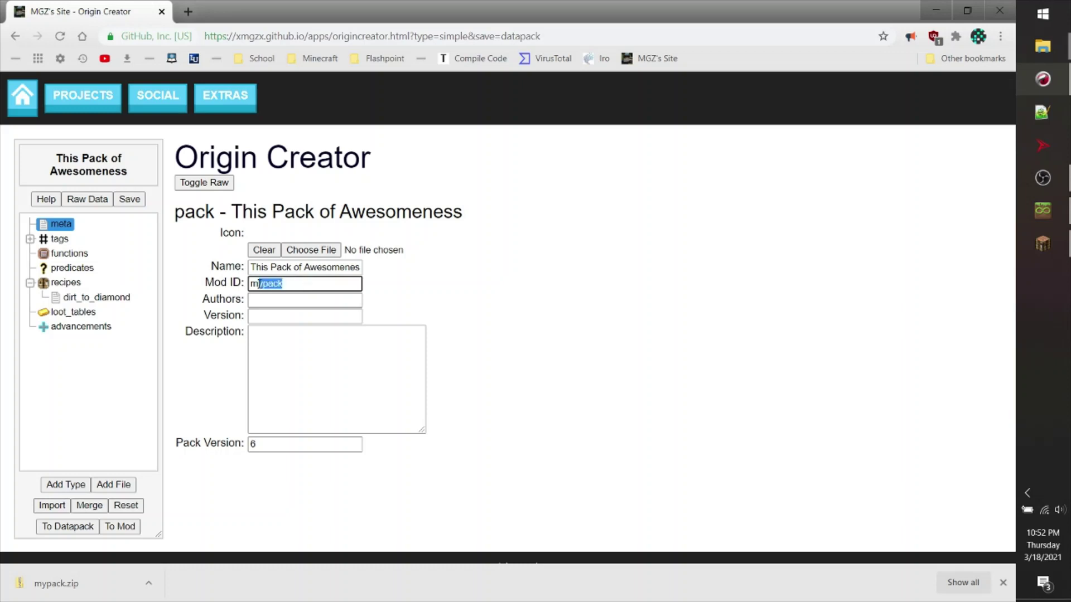
pyautogui.press('BackSpace')
pyautogui.press('BackSpace')
pyautogui.write('modofawesomeness')
pyautogui.press('Tab')
pyautogui.press('Tab')
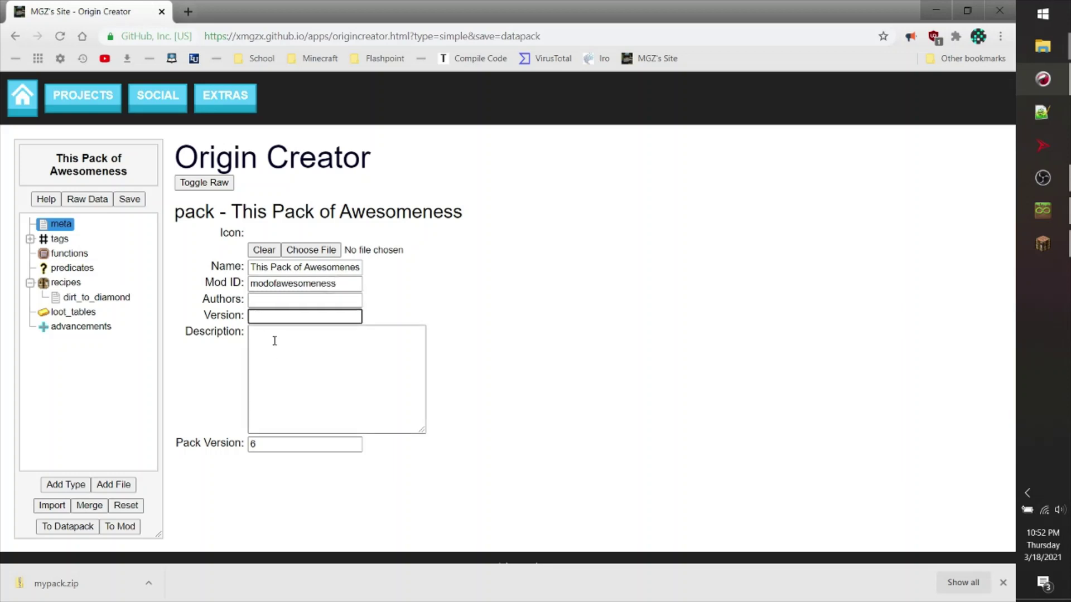
pyautogui.press('Tab')
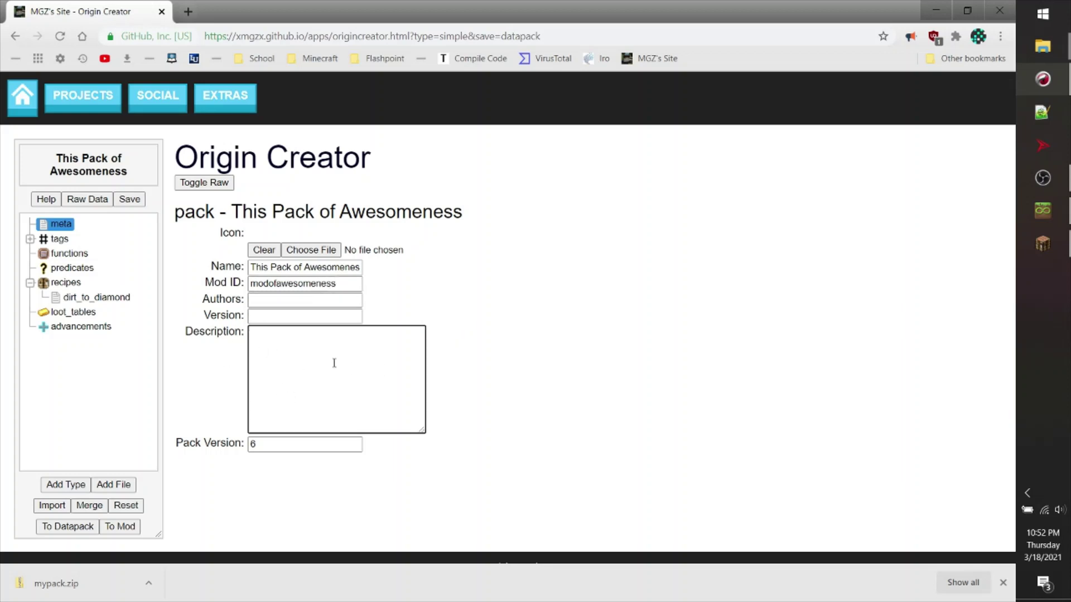